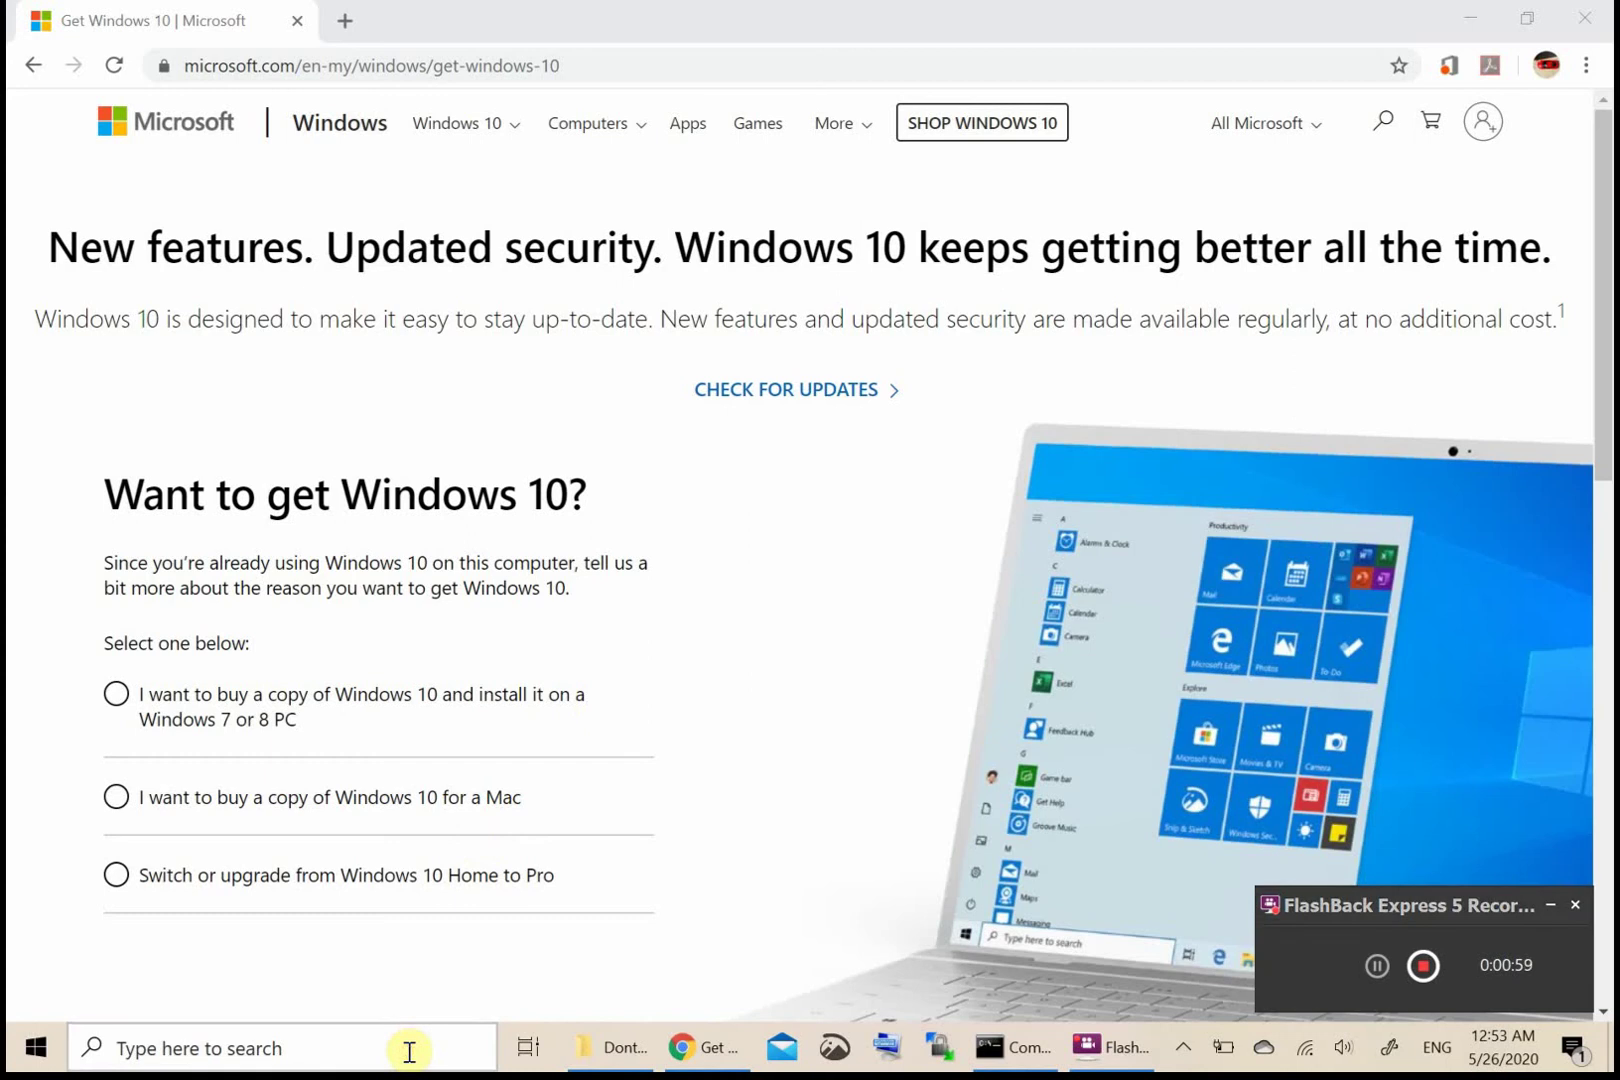
Search Windows for "env", open the system environment variables settings, and clear the browser window out of the way.
key("super+s")
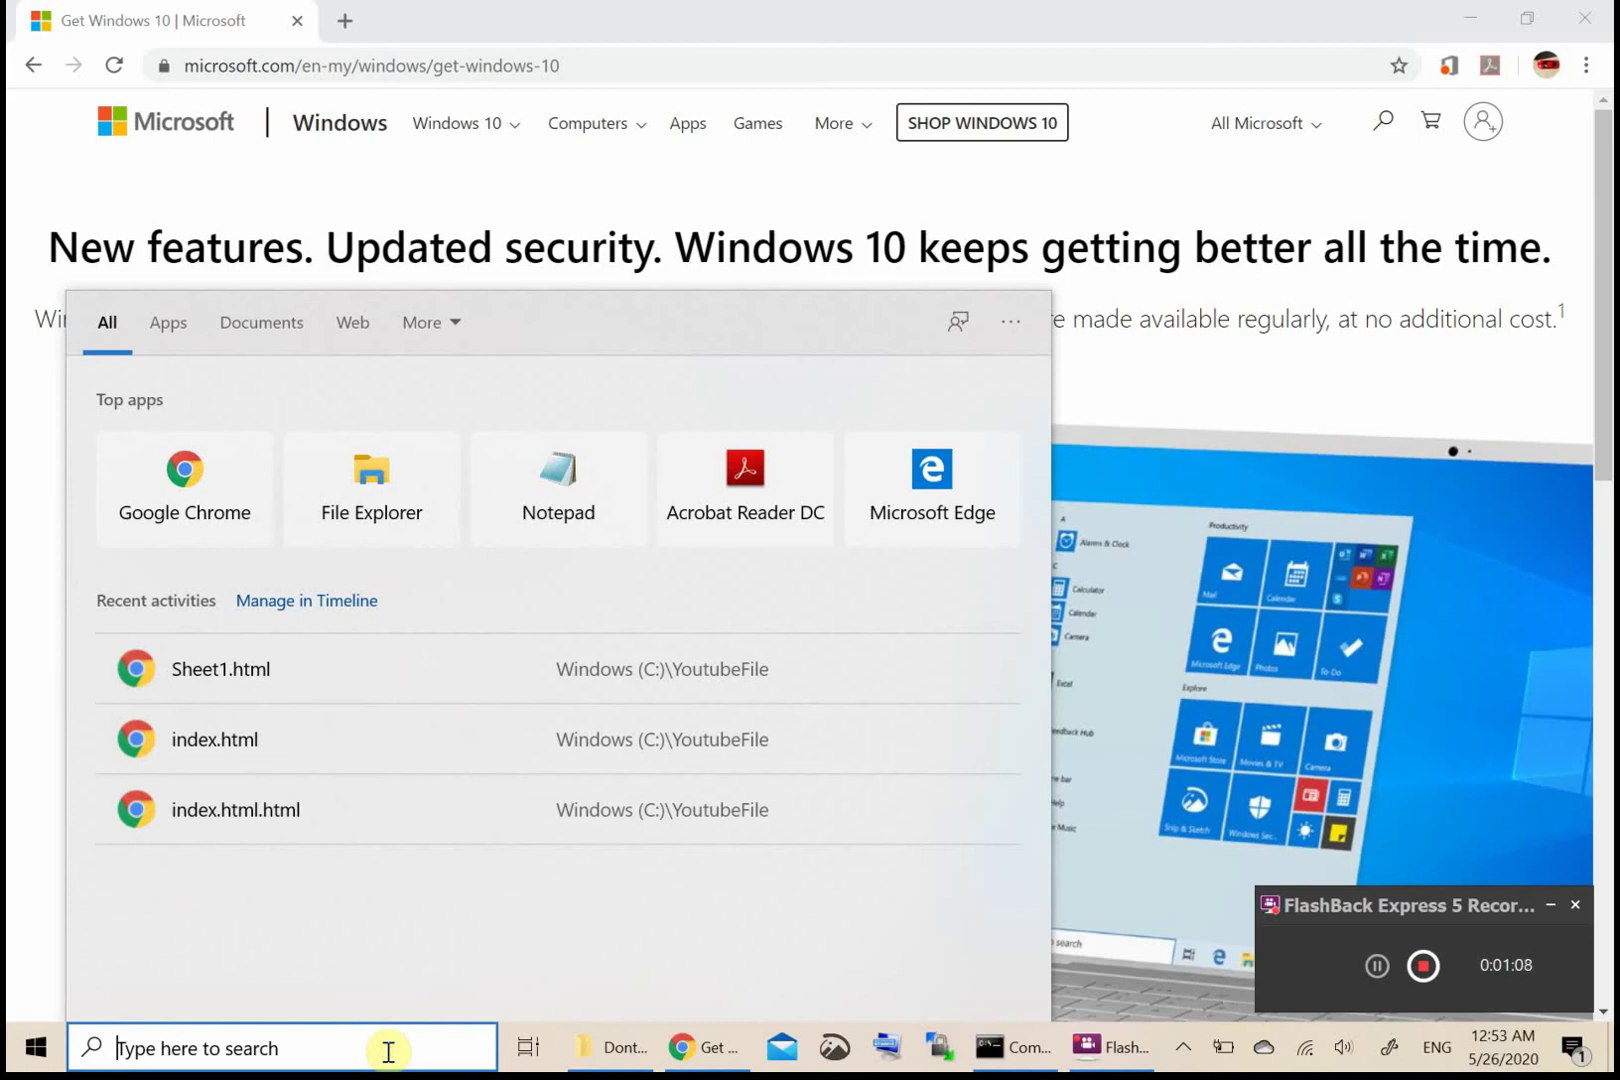
type("env")
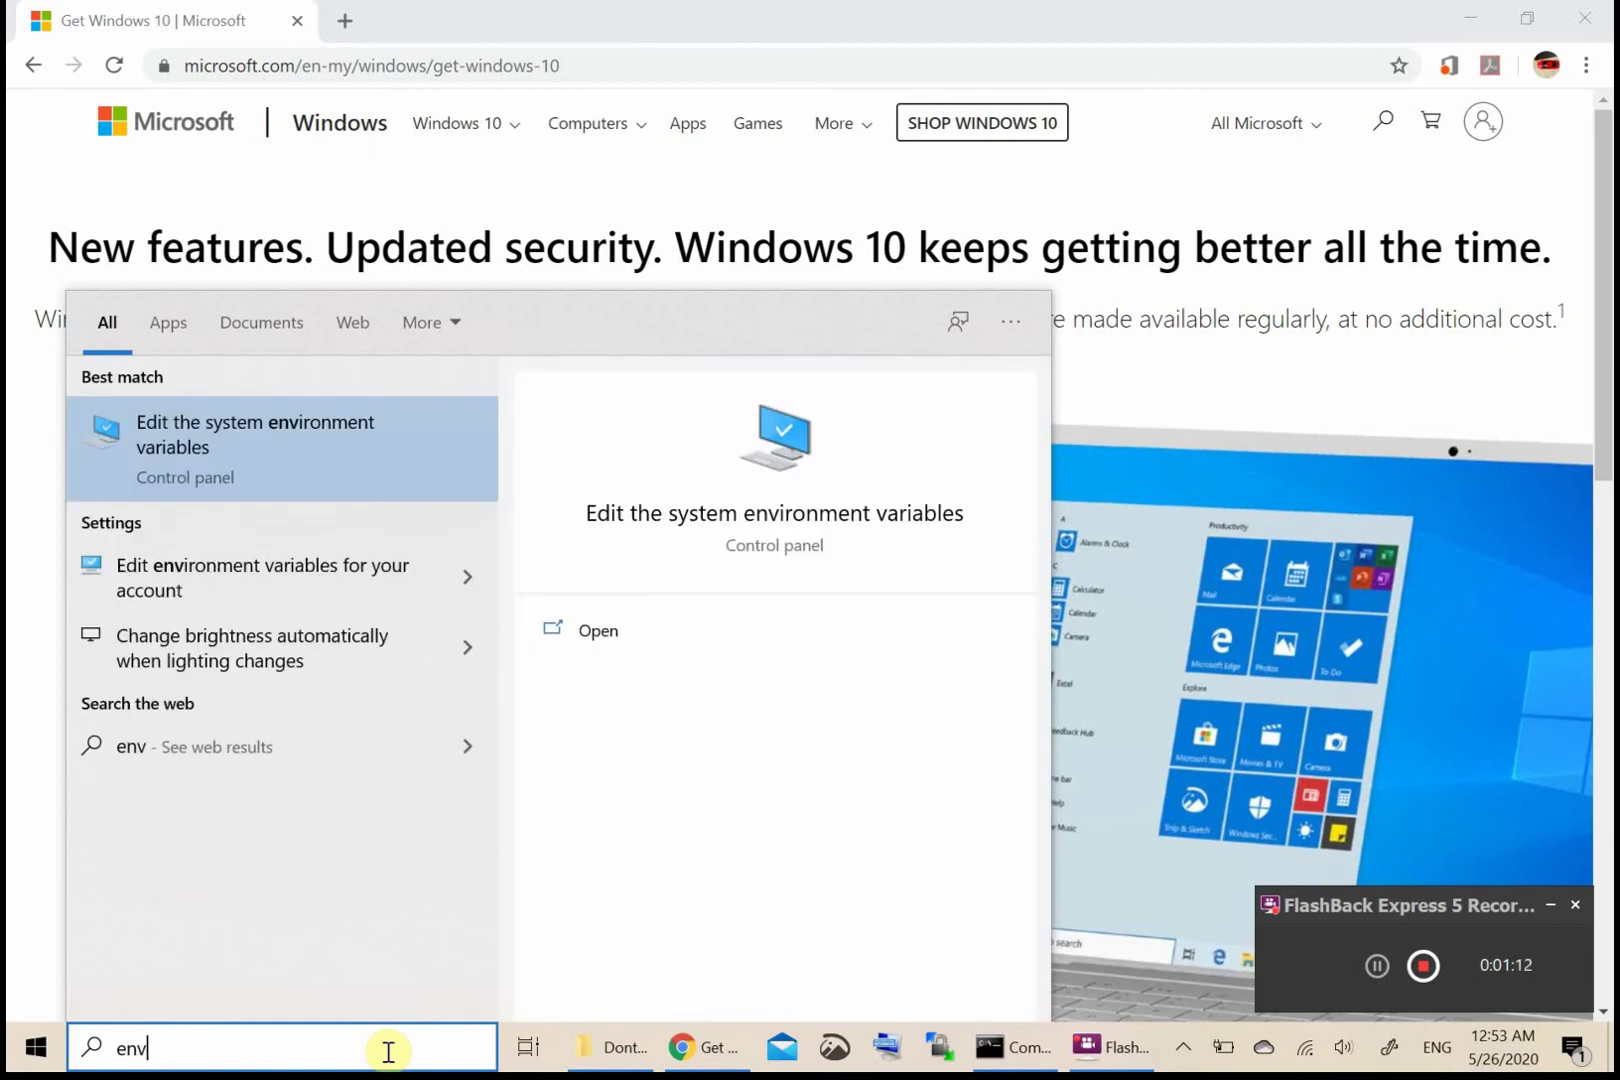
left_click(310, 464)
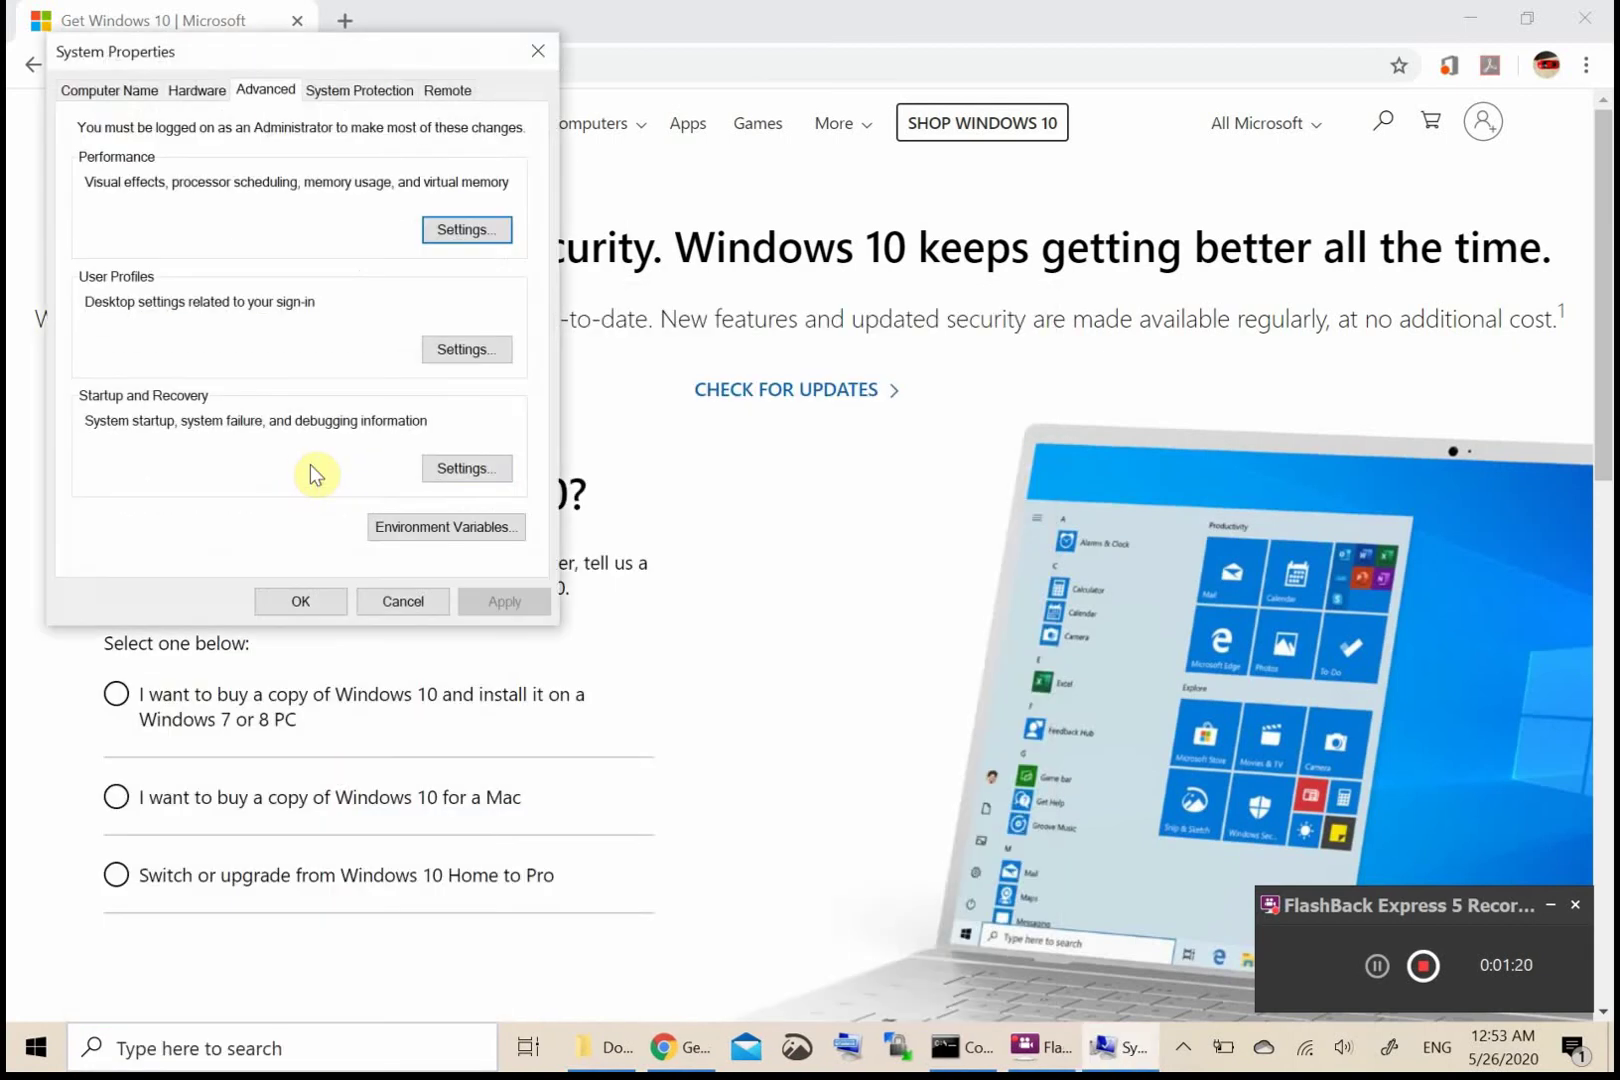
left_click(1470, 30)
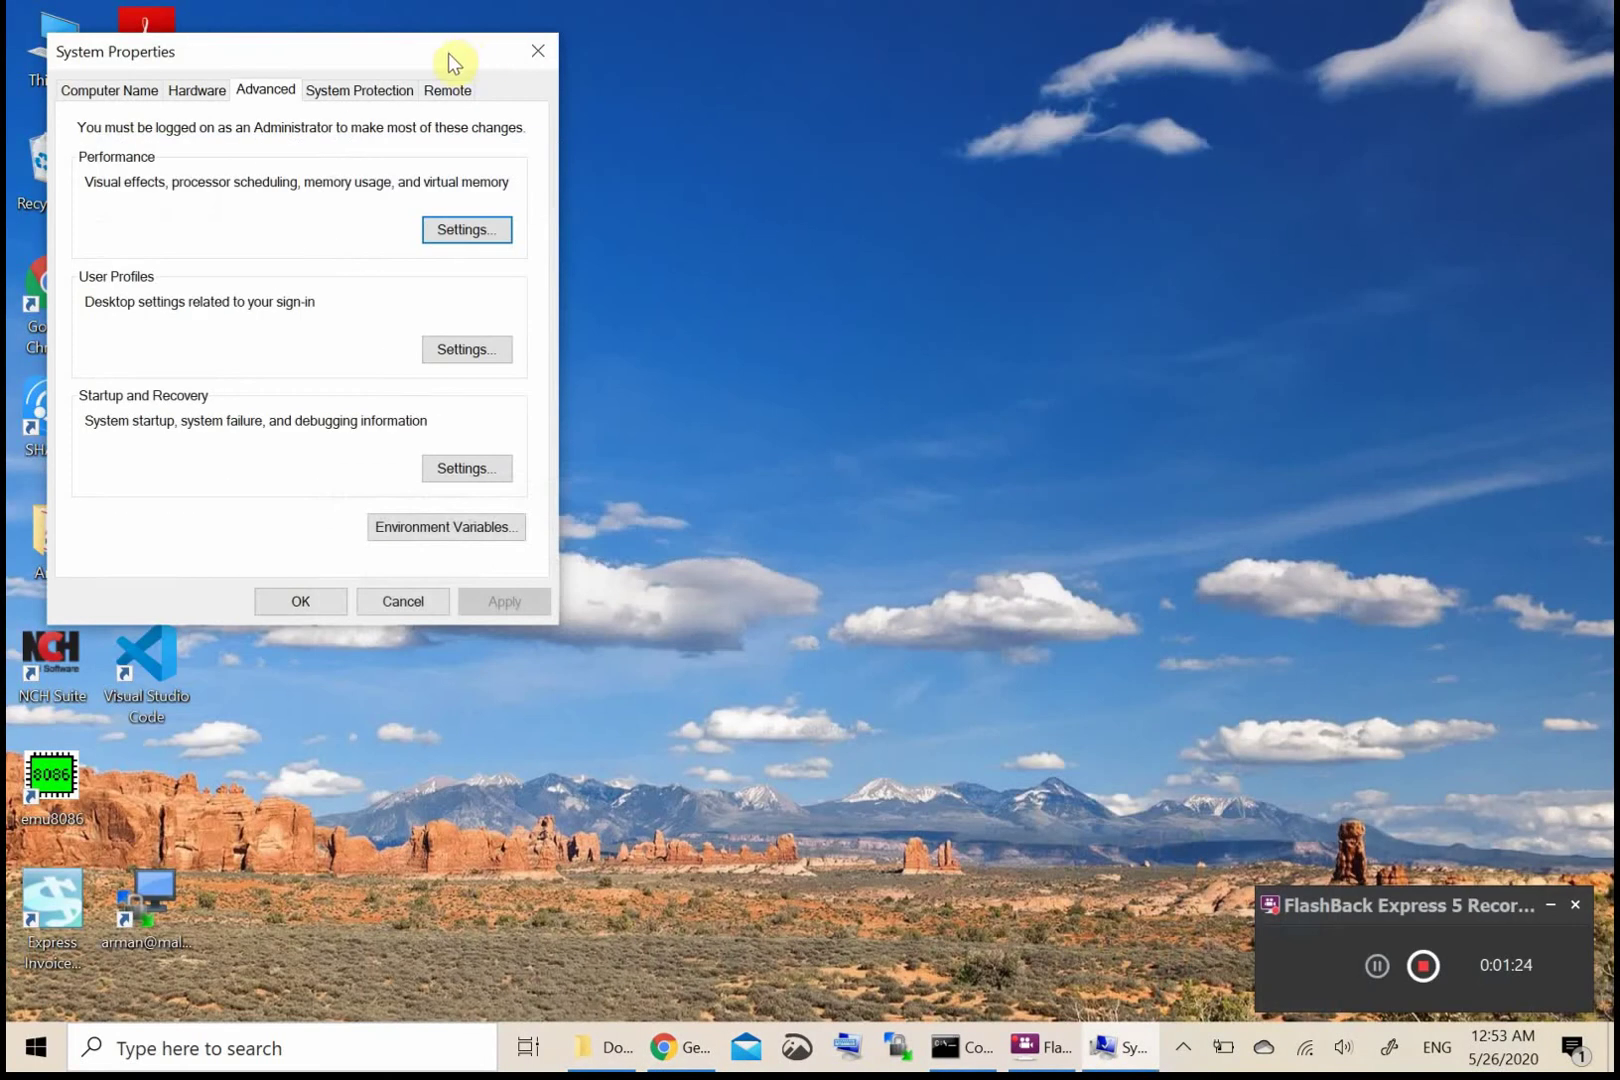
left_click_drag(433, 66, 723, 126)
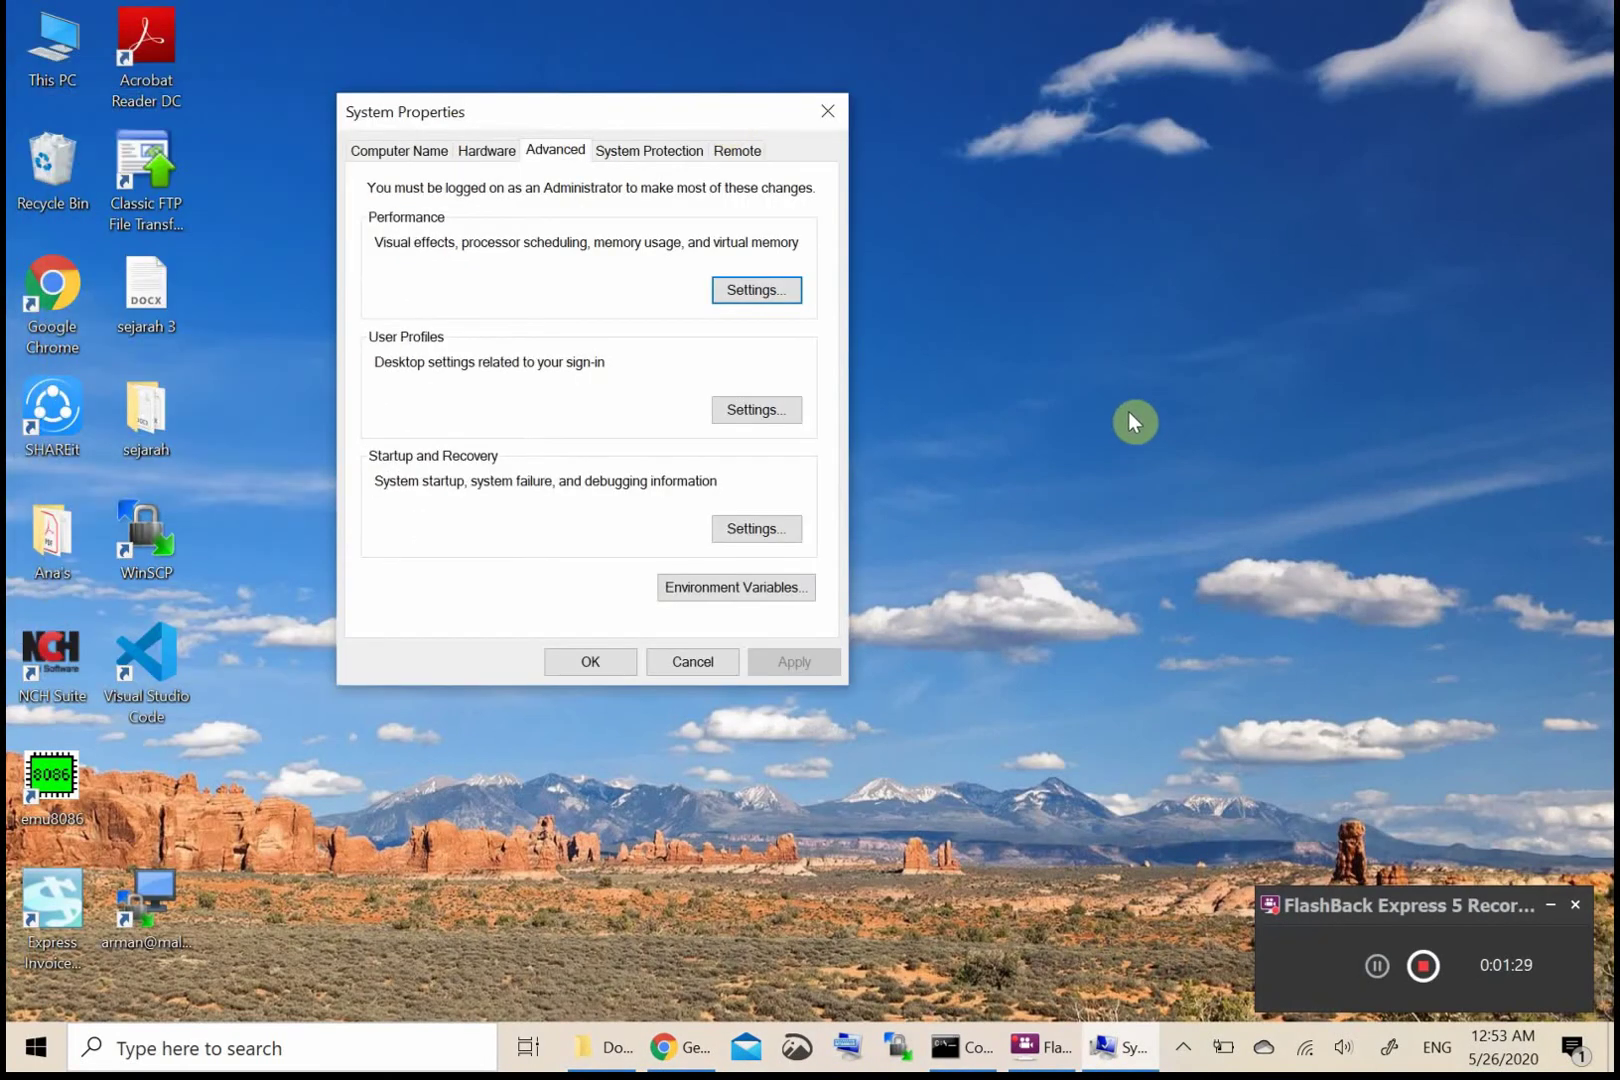
Open the system Path variable for editing from the environment variables and select its C:\Python38\ entry.
left_click(747, 588)
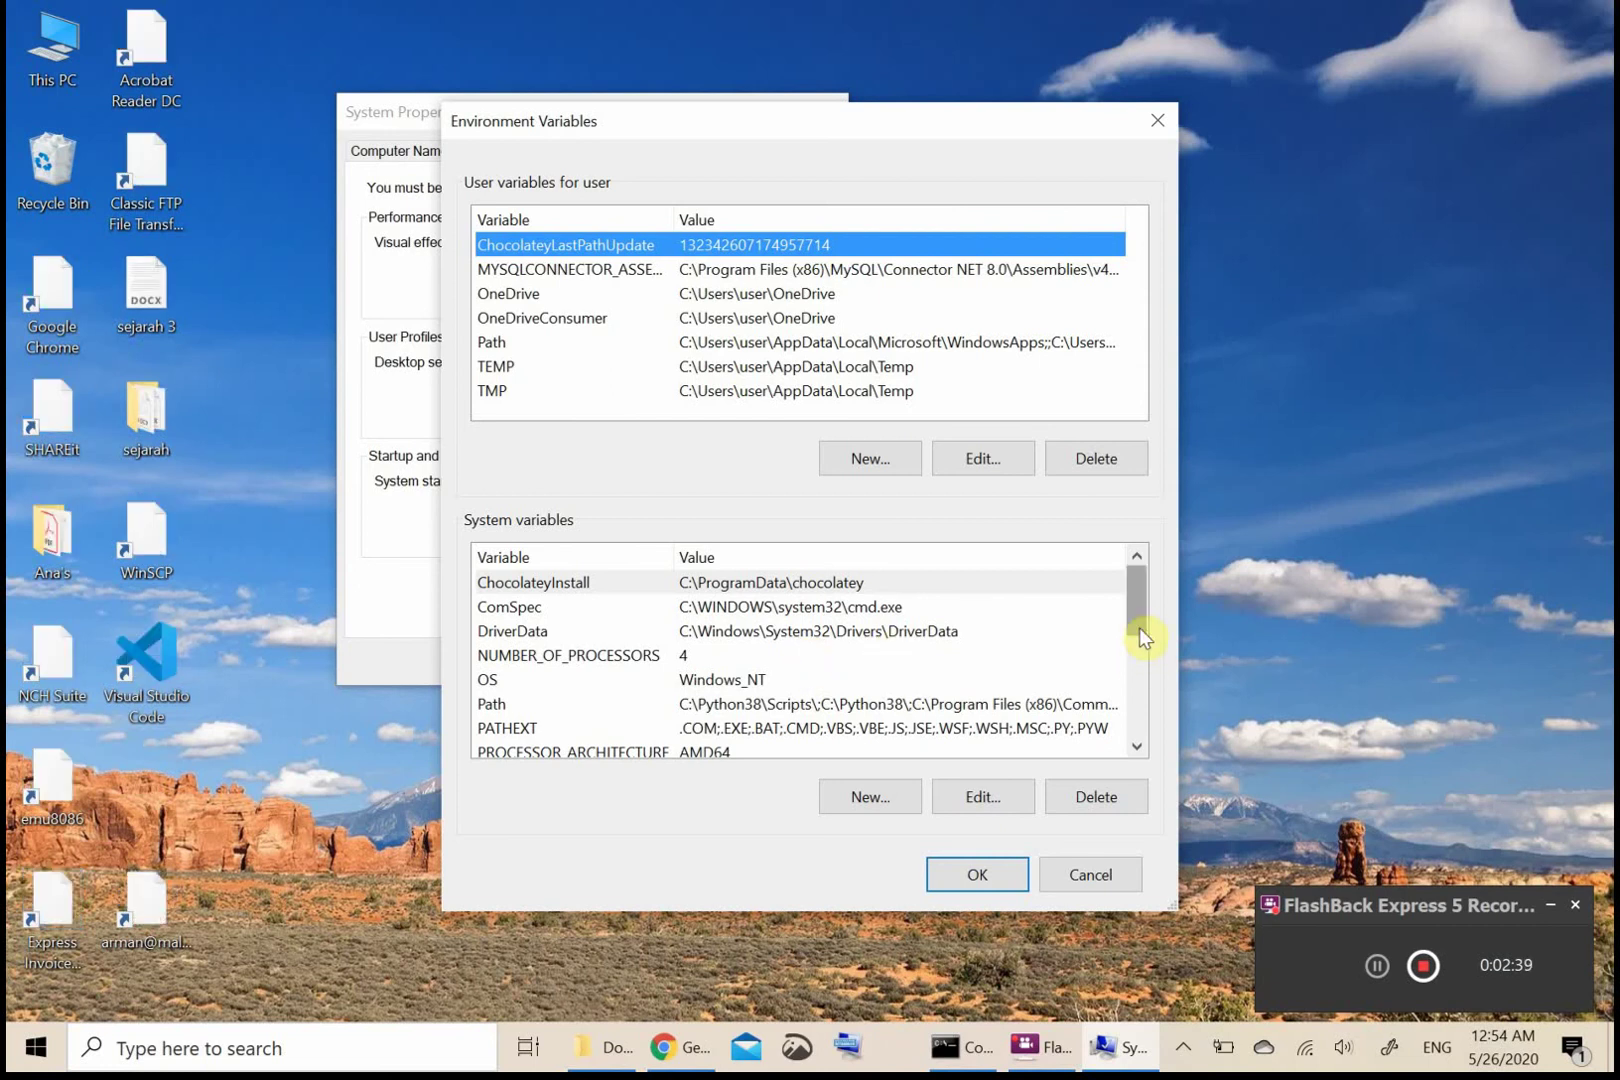
mouse_move(1139, 628)
left_mouse_down()
mouse_move(1130, 660)
mouse_move(1131, 621)
left_mouse_up()
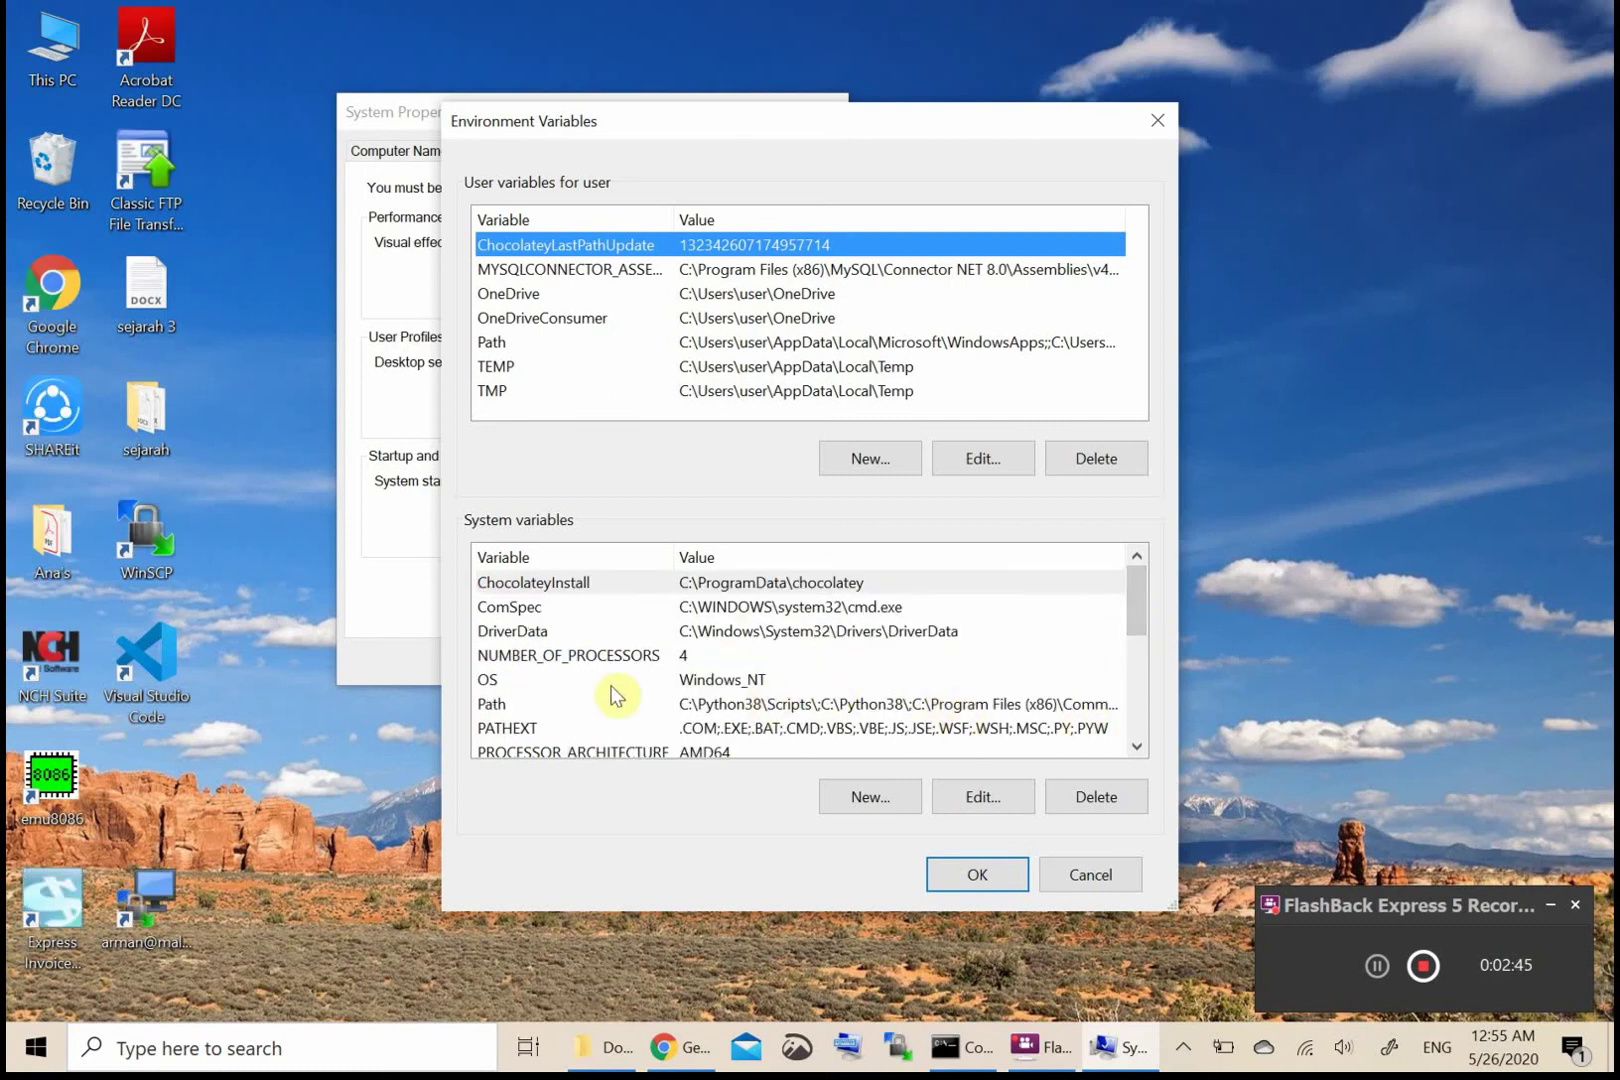
left_click(513, 706)
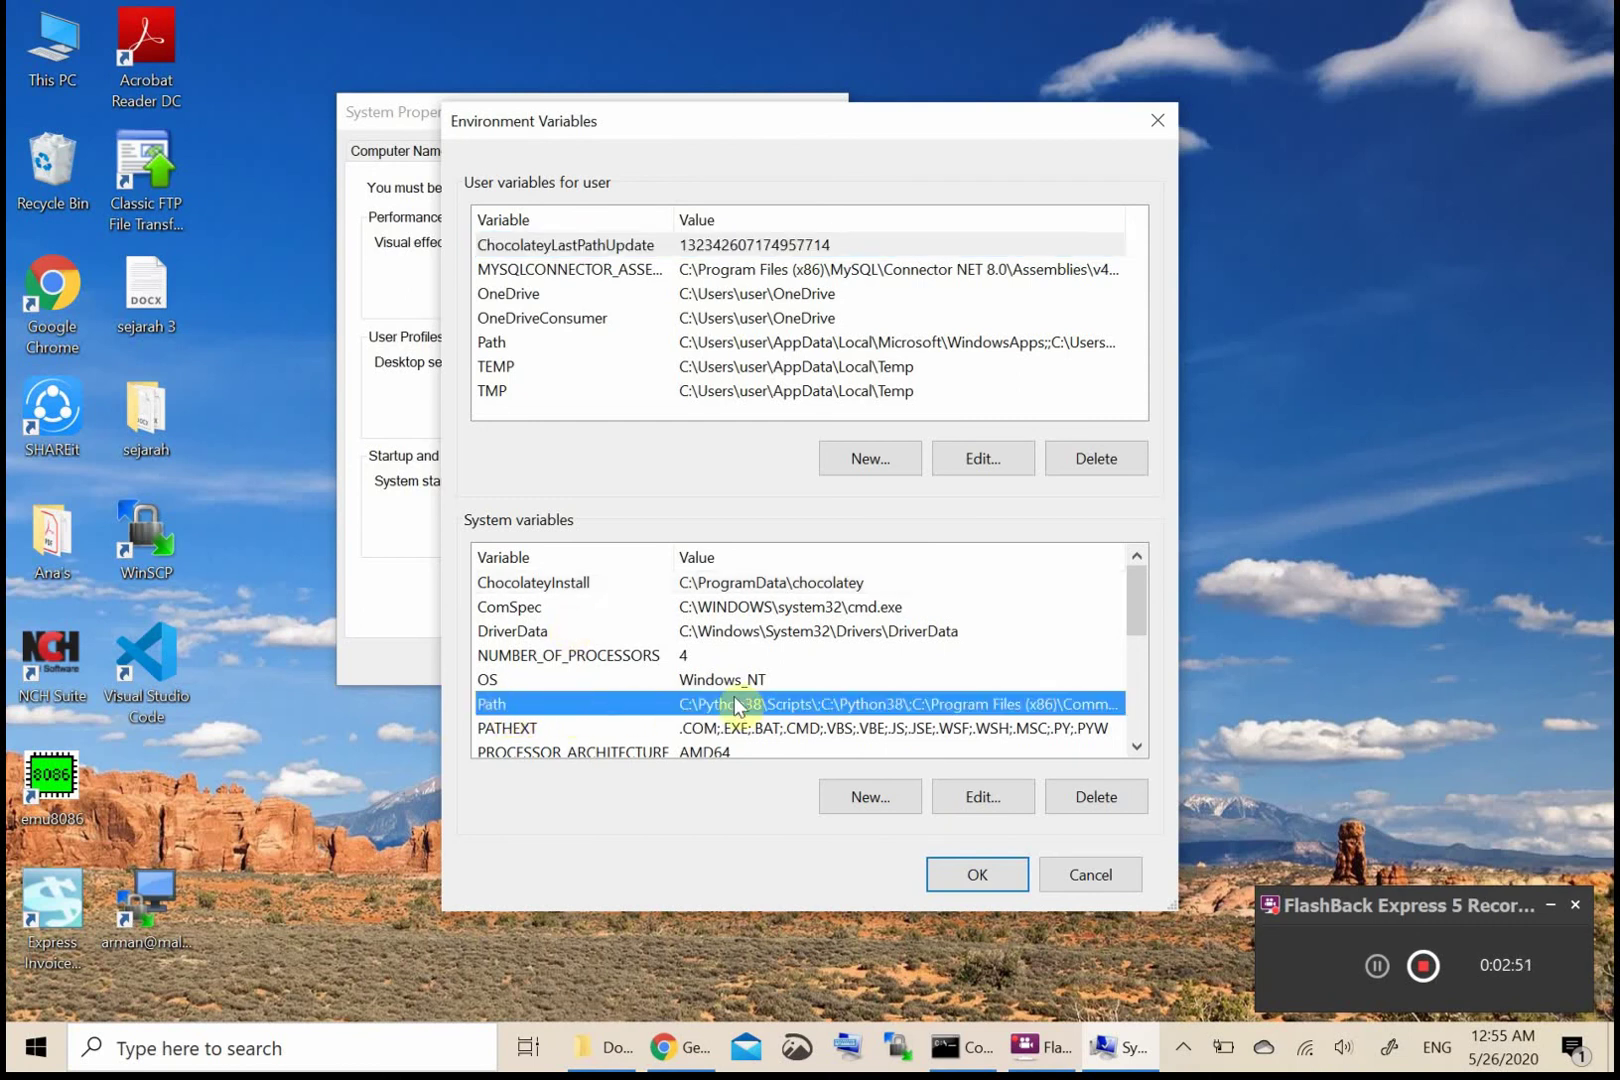
left_click(985, 805)
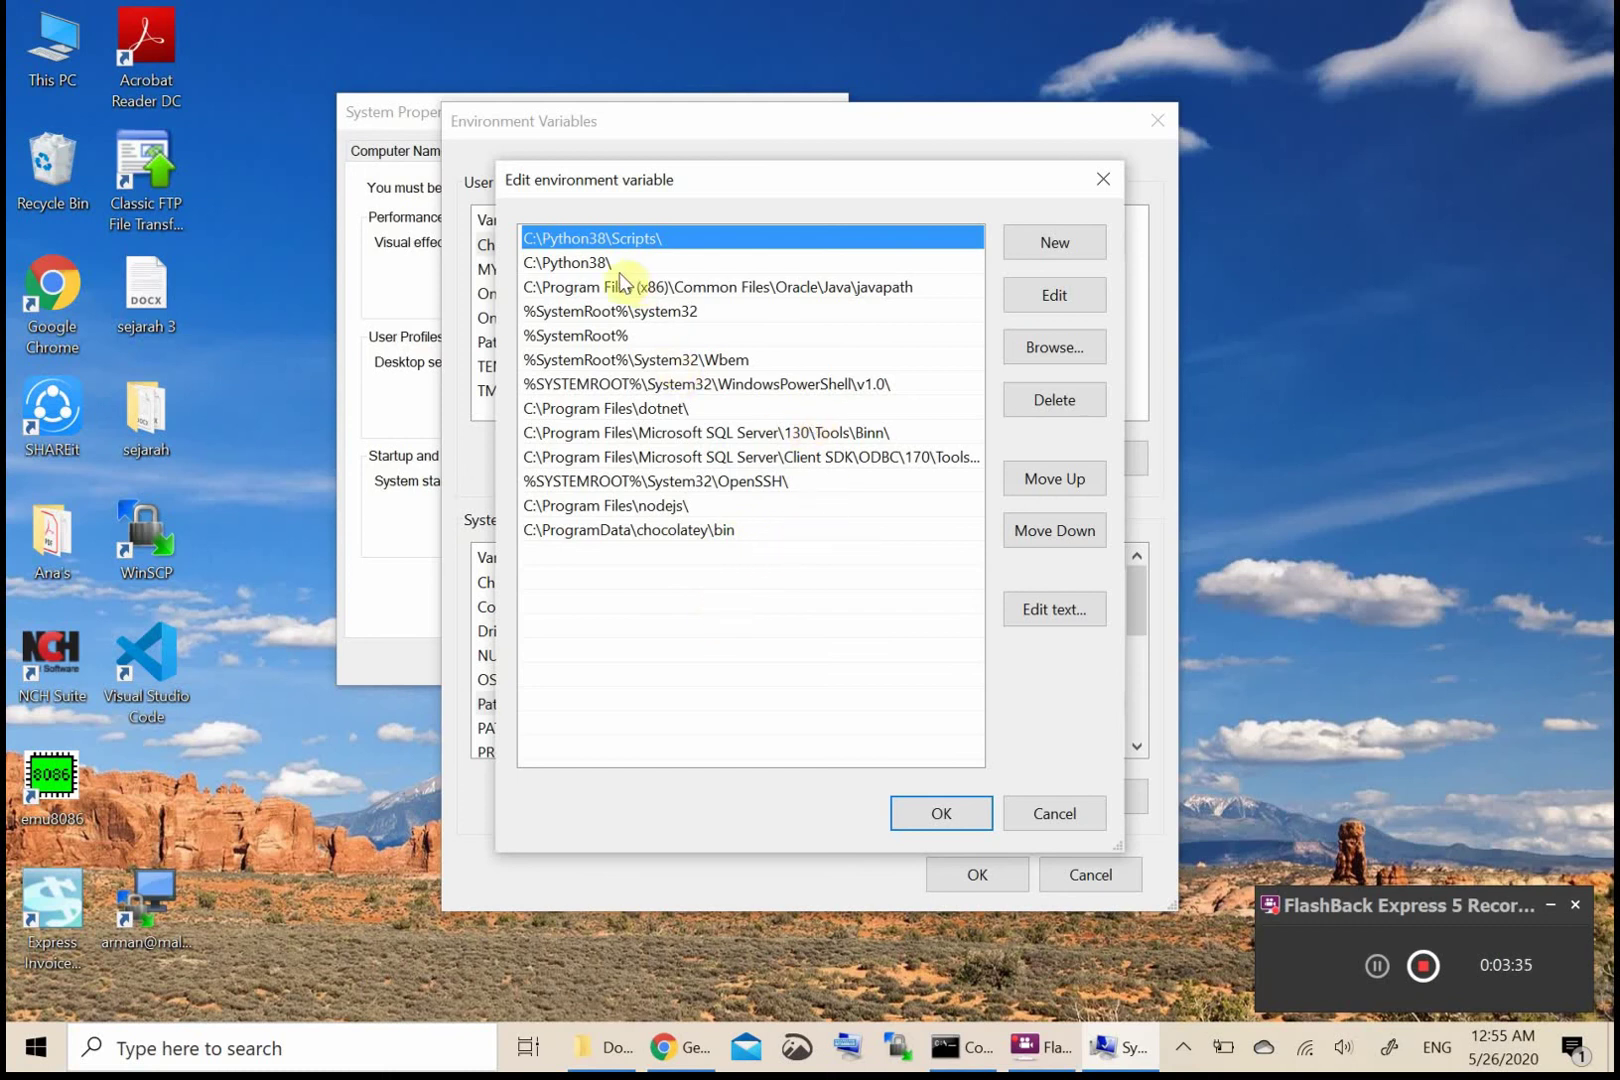
left_click(570, 265)
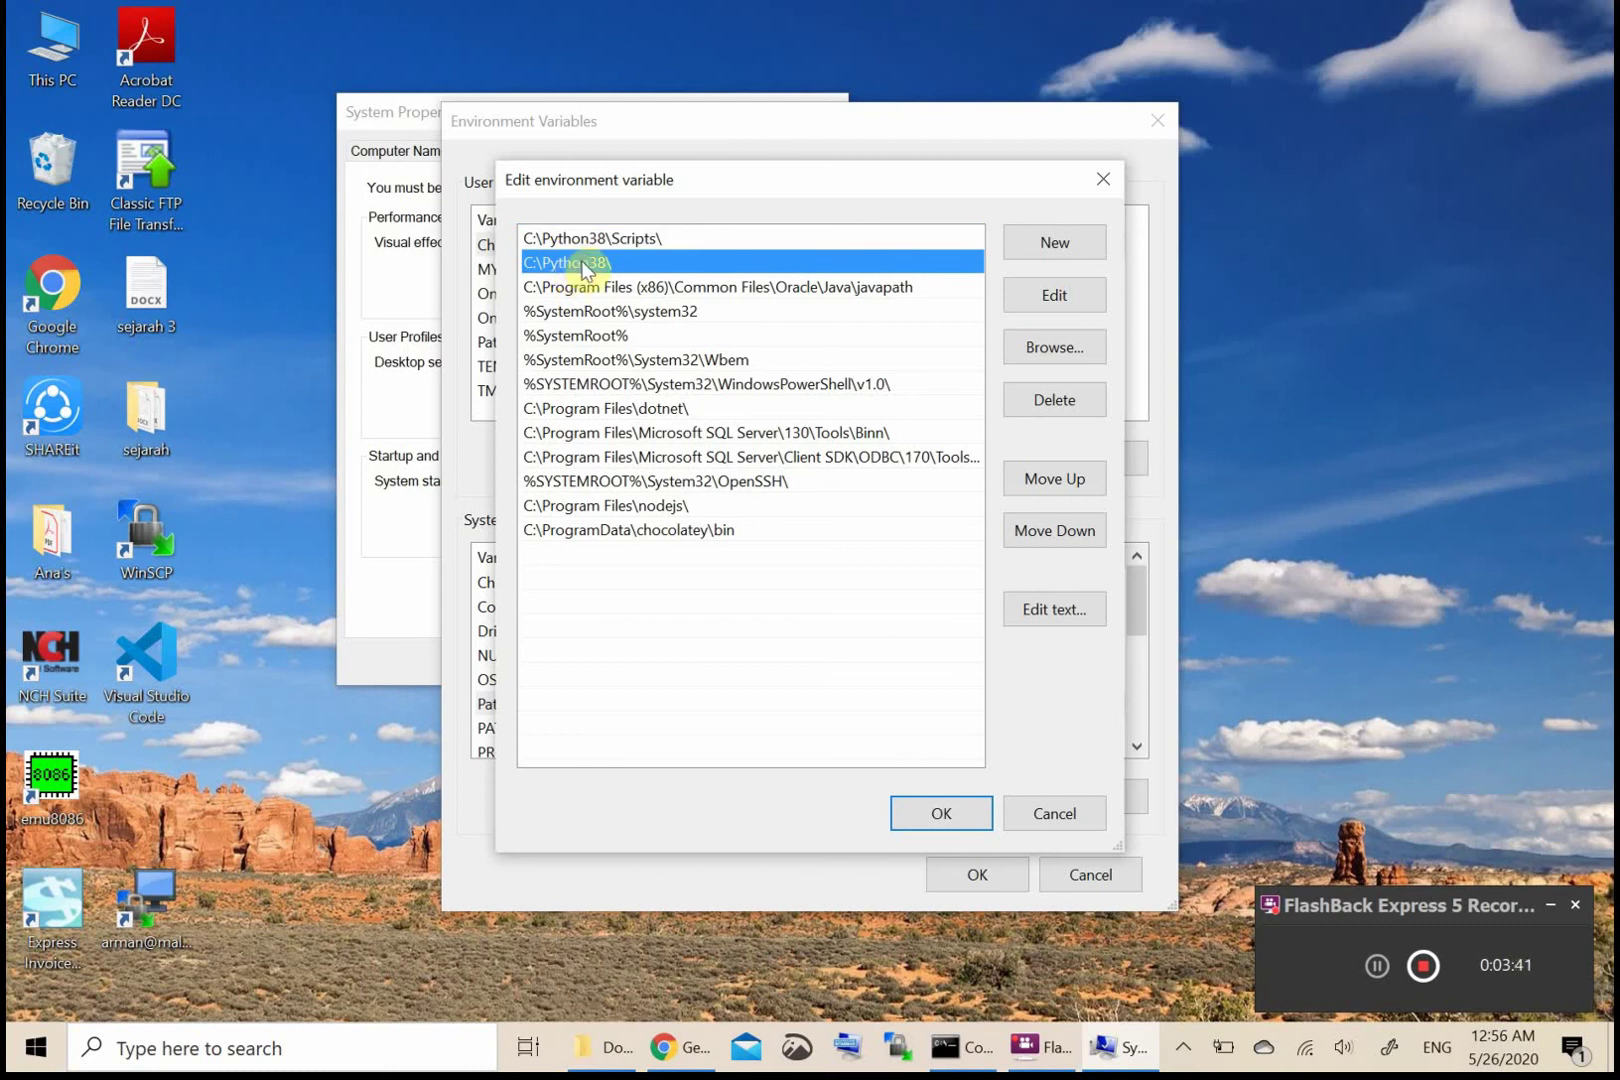
Switch to Command Prompt and run python -v to test that Python launches from the root of drive C.
left_click(970, 1066)
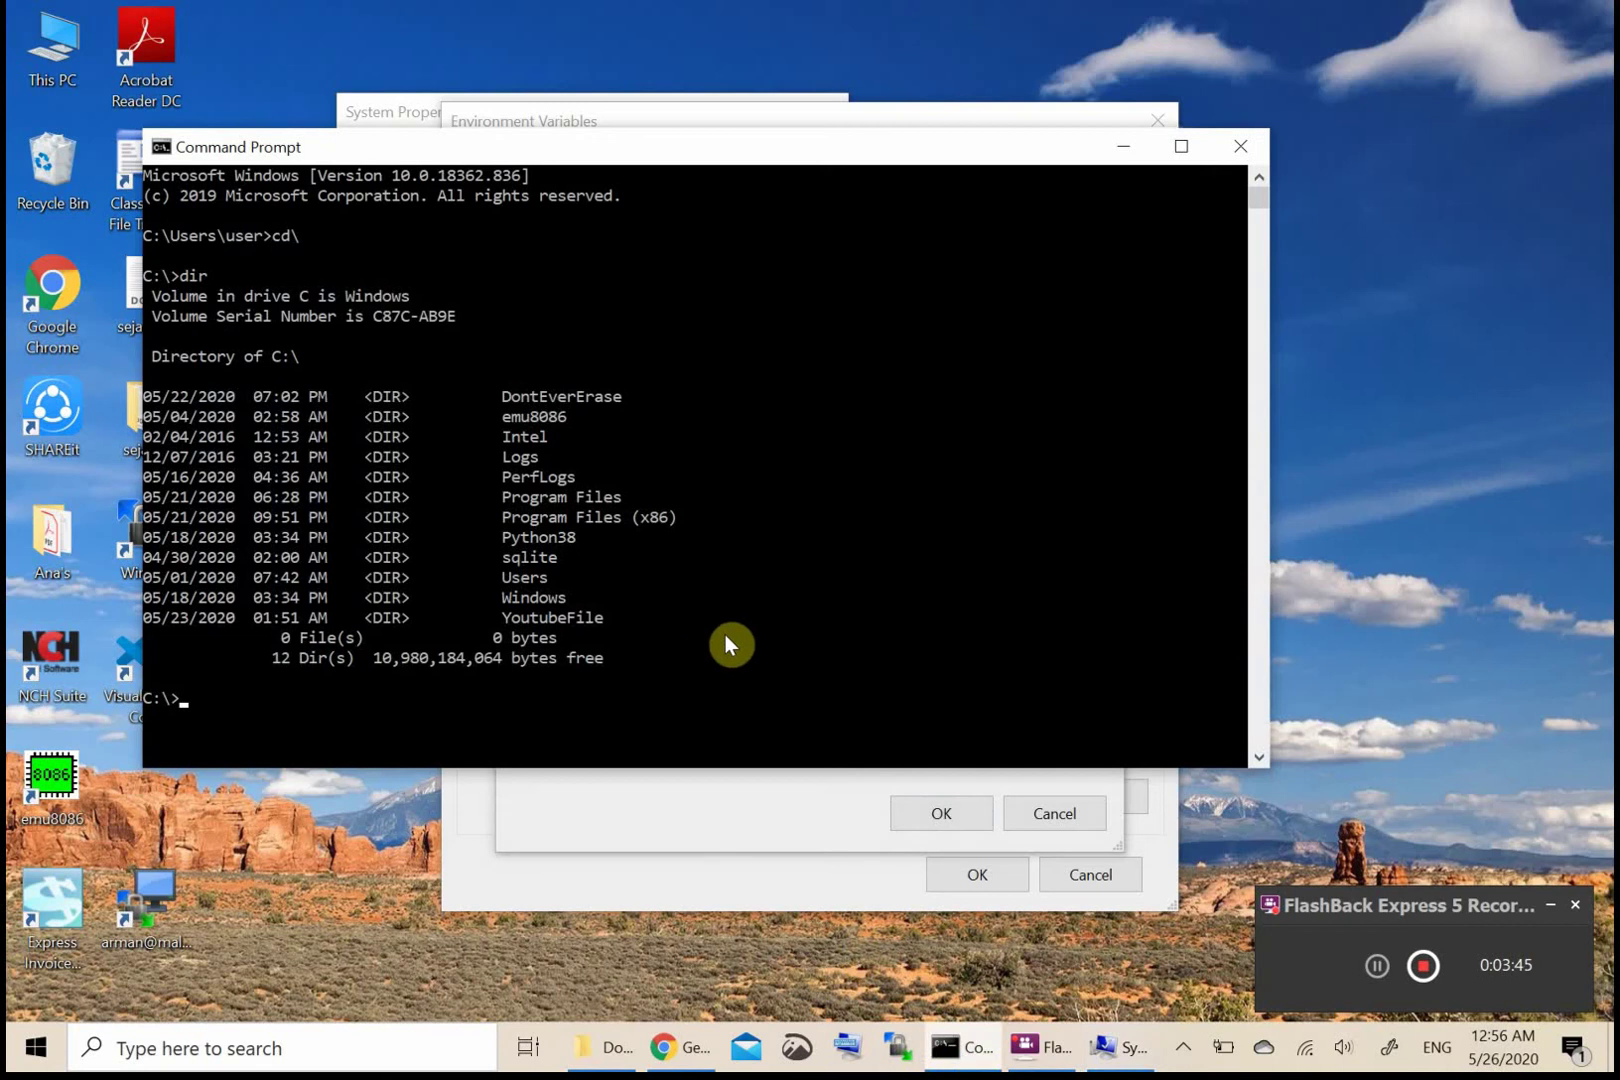
type("ph")
key("BackSpace")
type("ython -v")
key("Return")
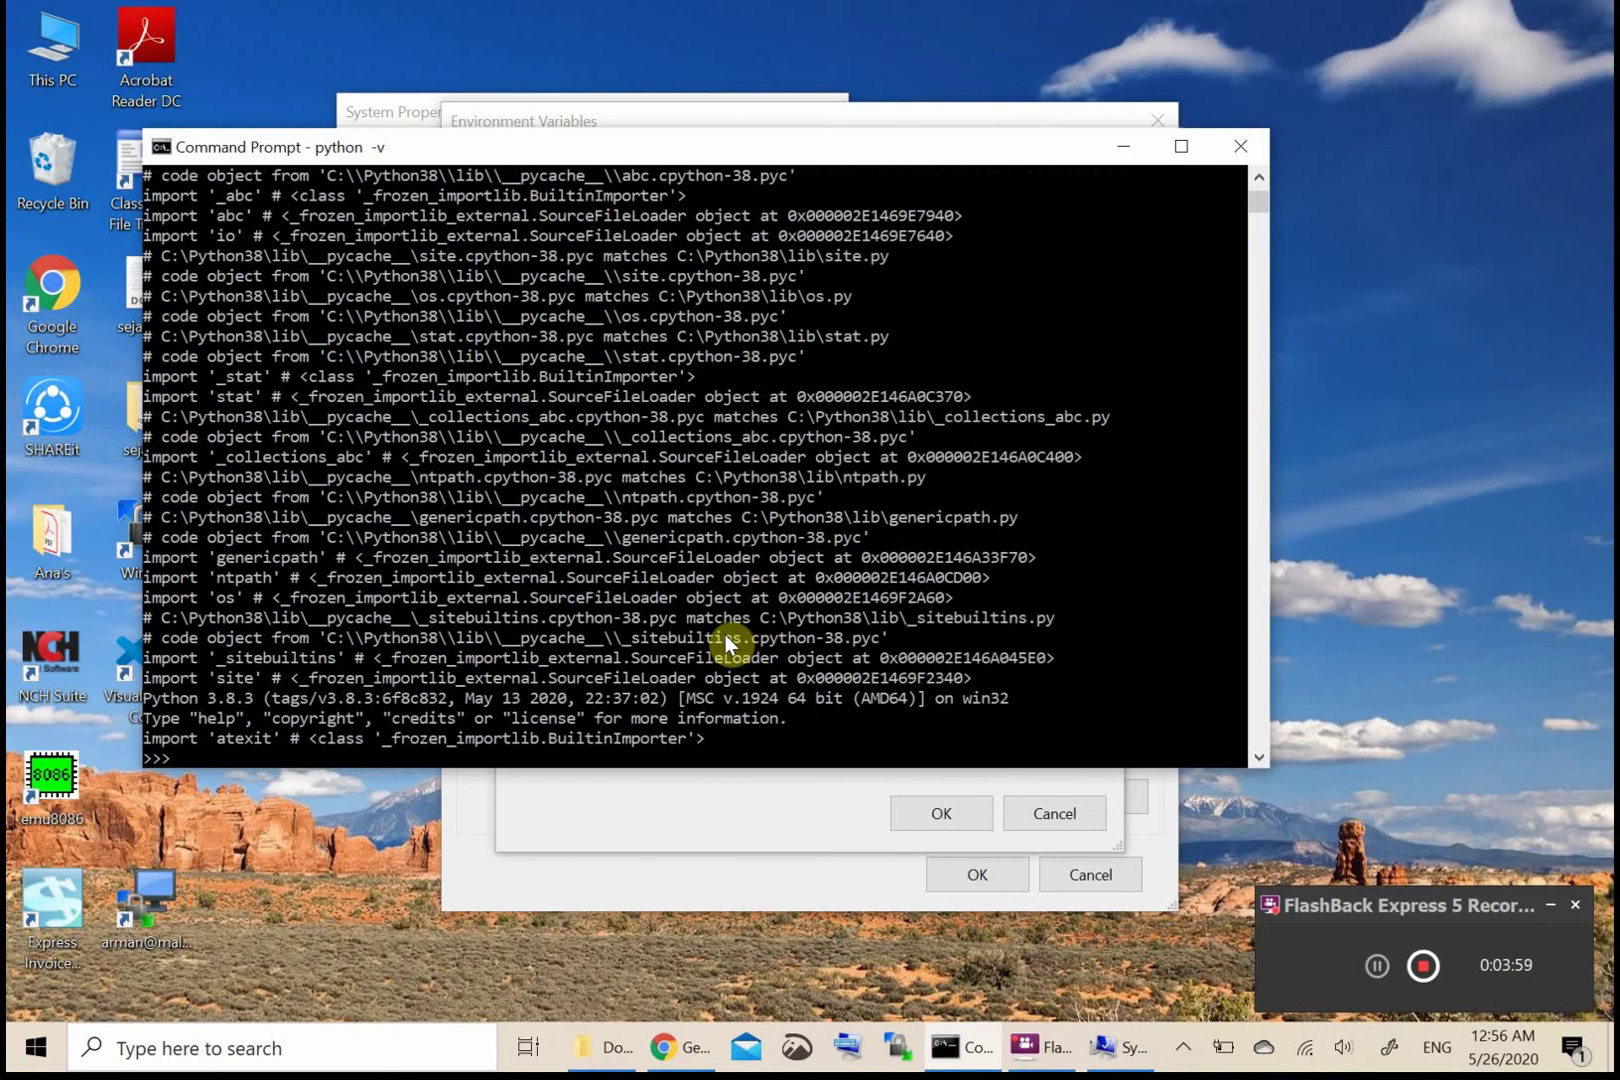
Quit the Python interpreter with exit() and clear the Command Prompt screen with cls.
type("exit")
key("Return")
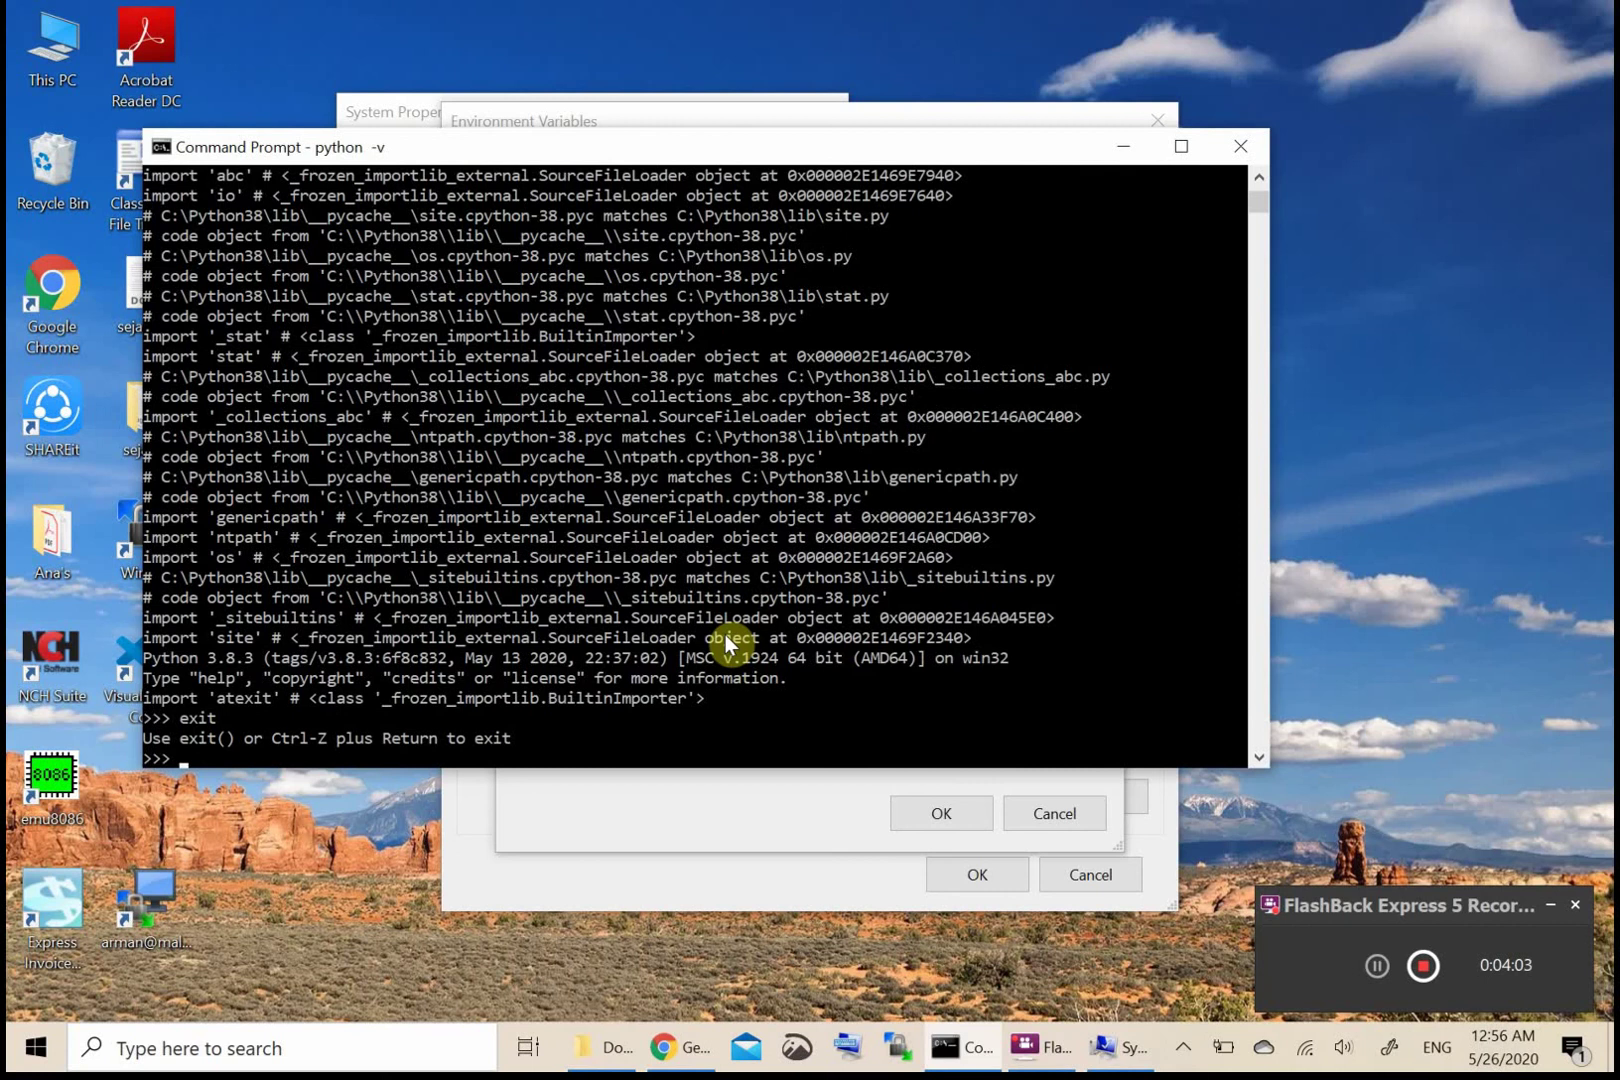
type("exit")
type(")")
key("Return")
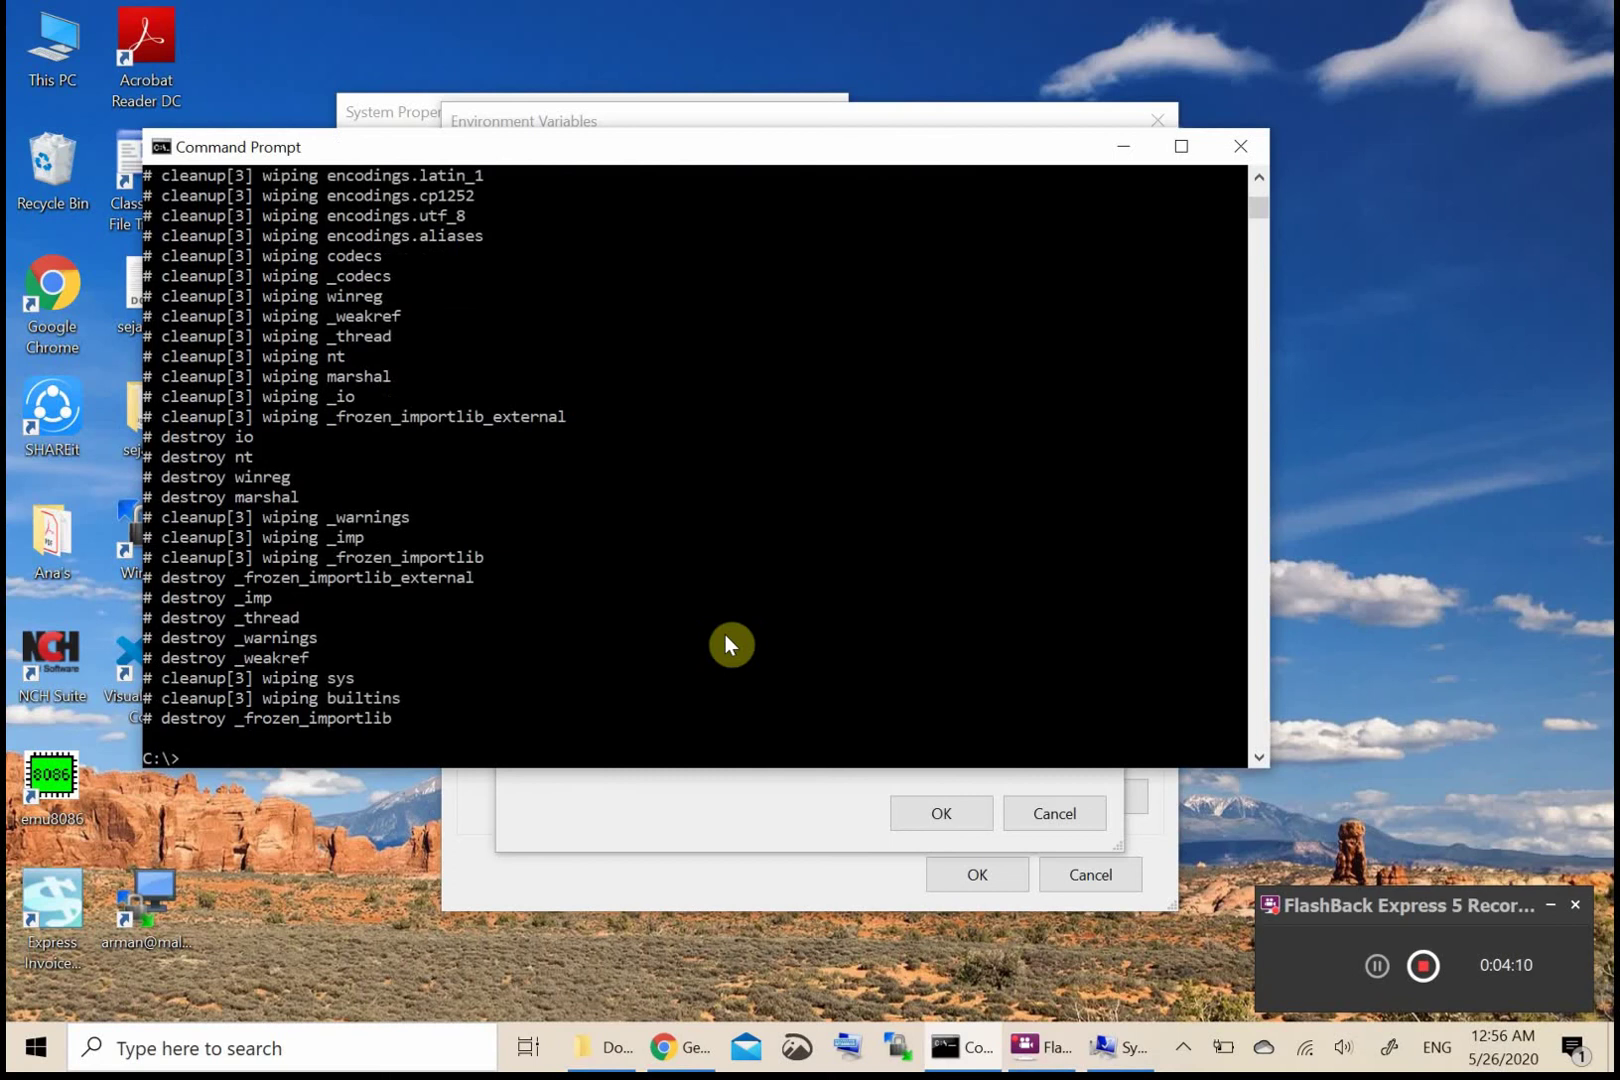
type("cls")
key("Return")
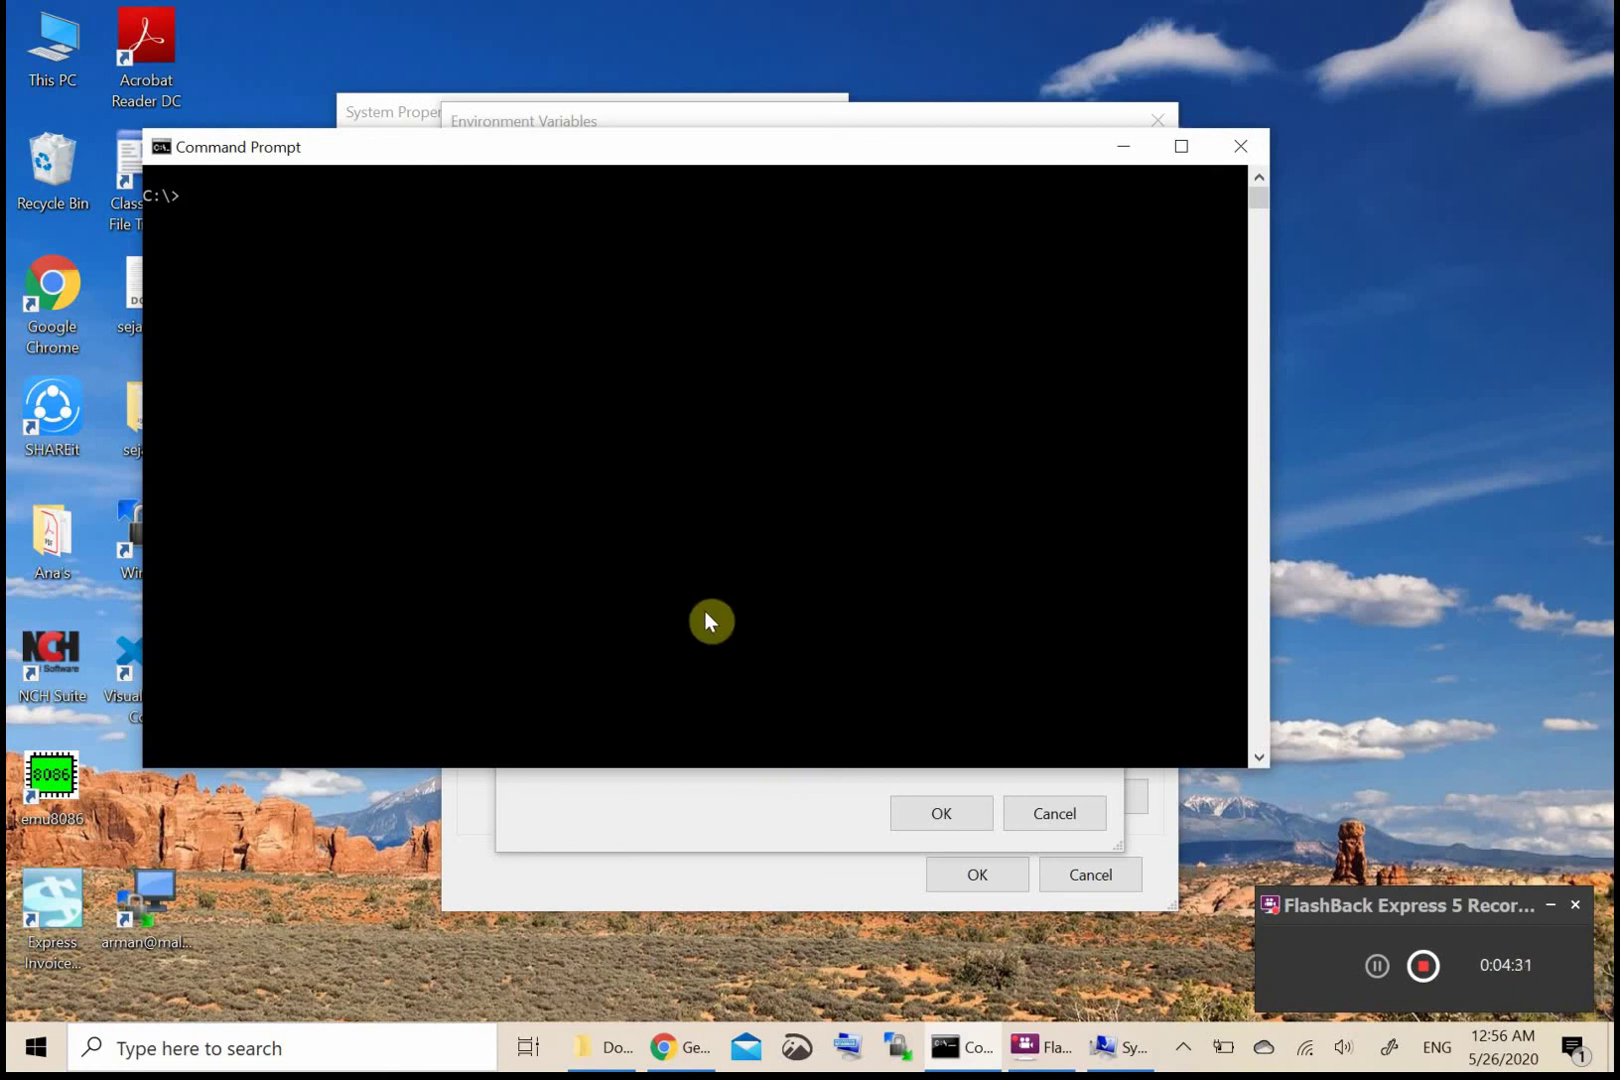
Switch to File Explorer and open the emu8086 folder on drive C.
left_click(610, 1048)
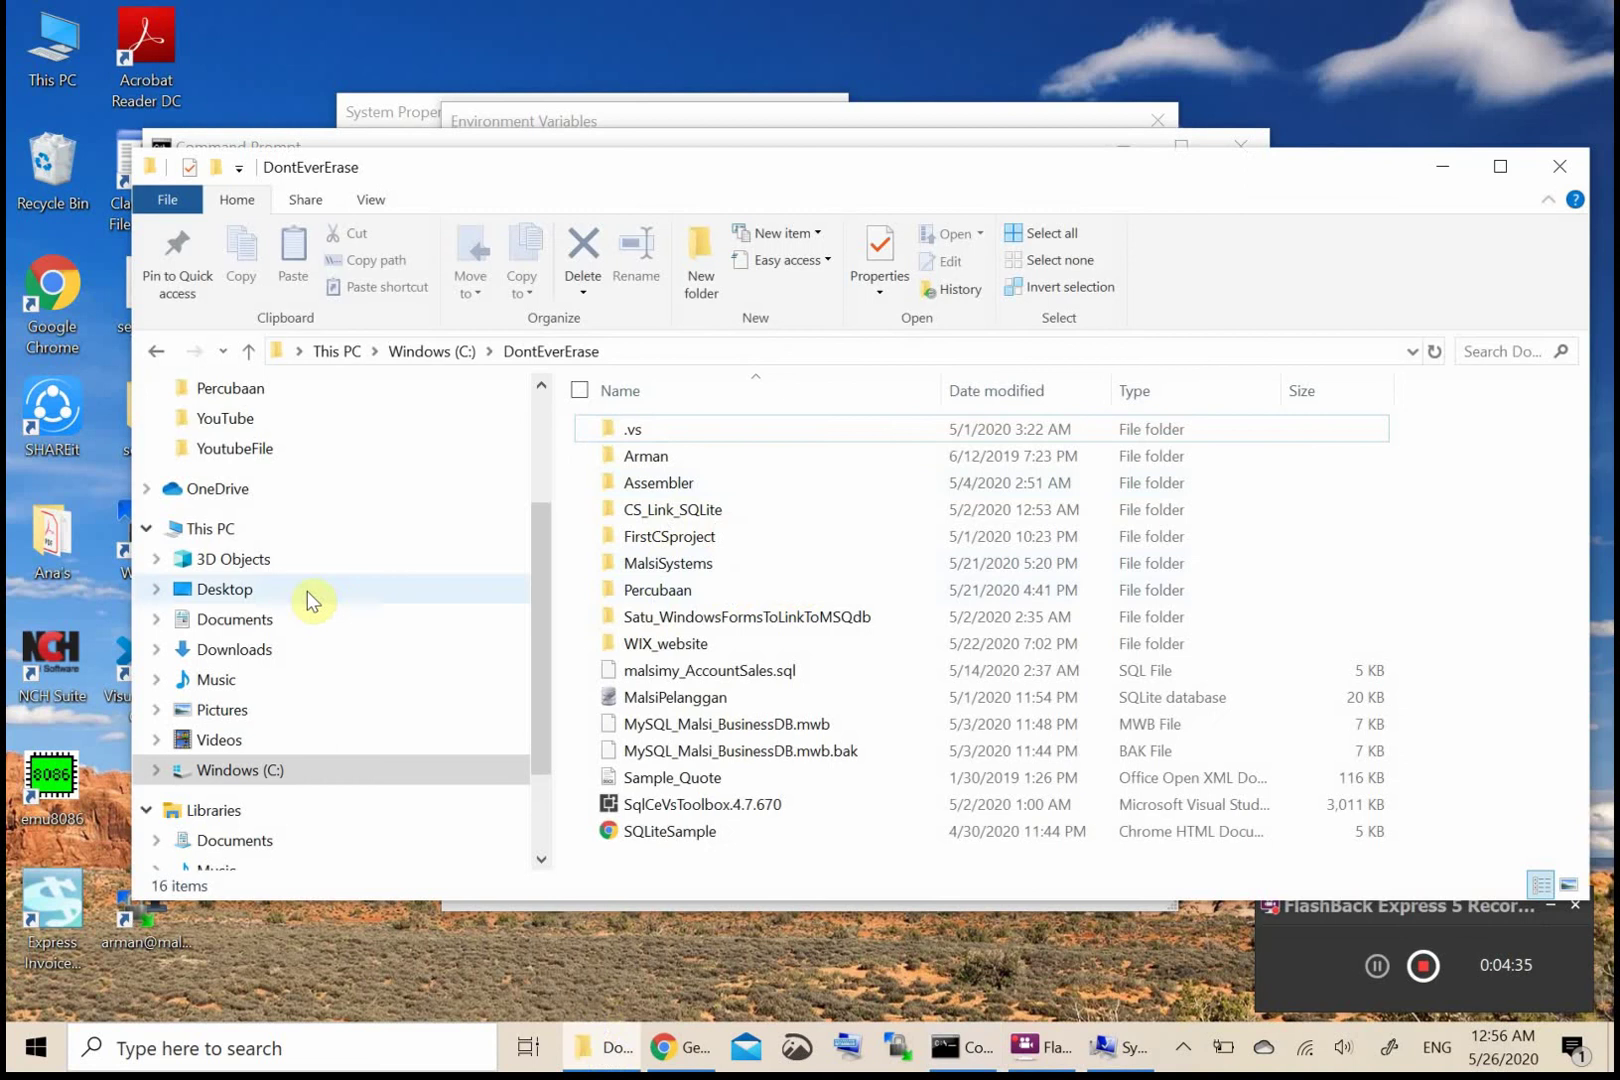
left_click(235, 775)
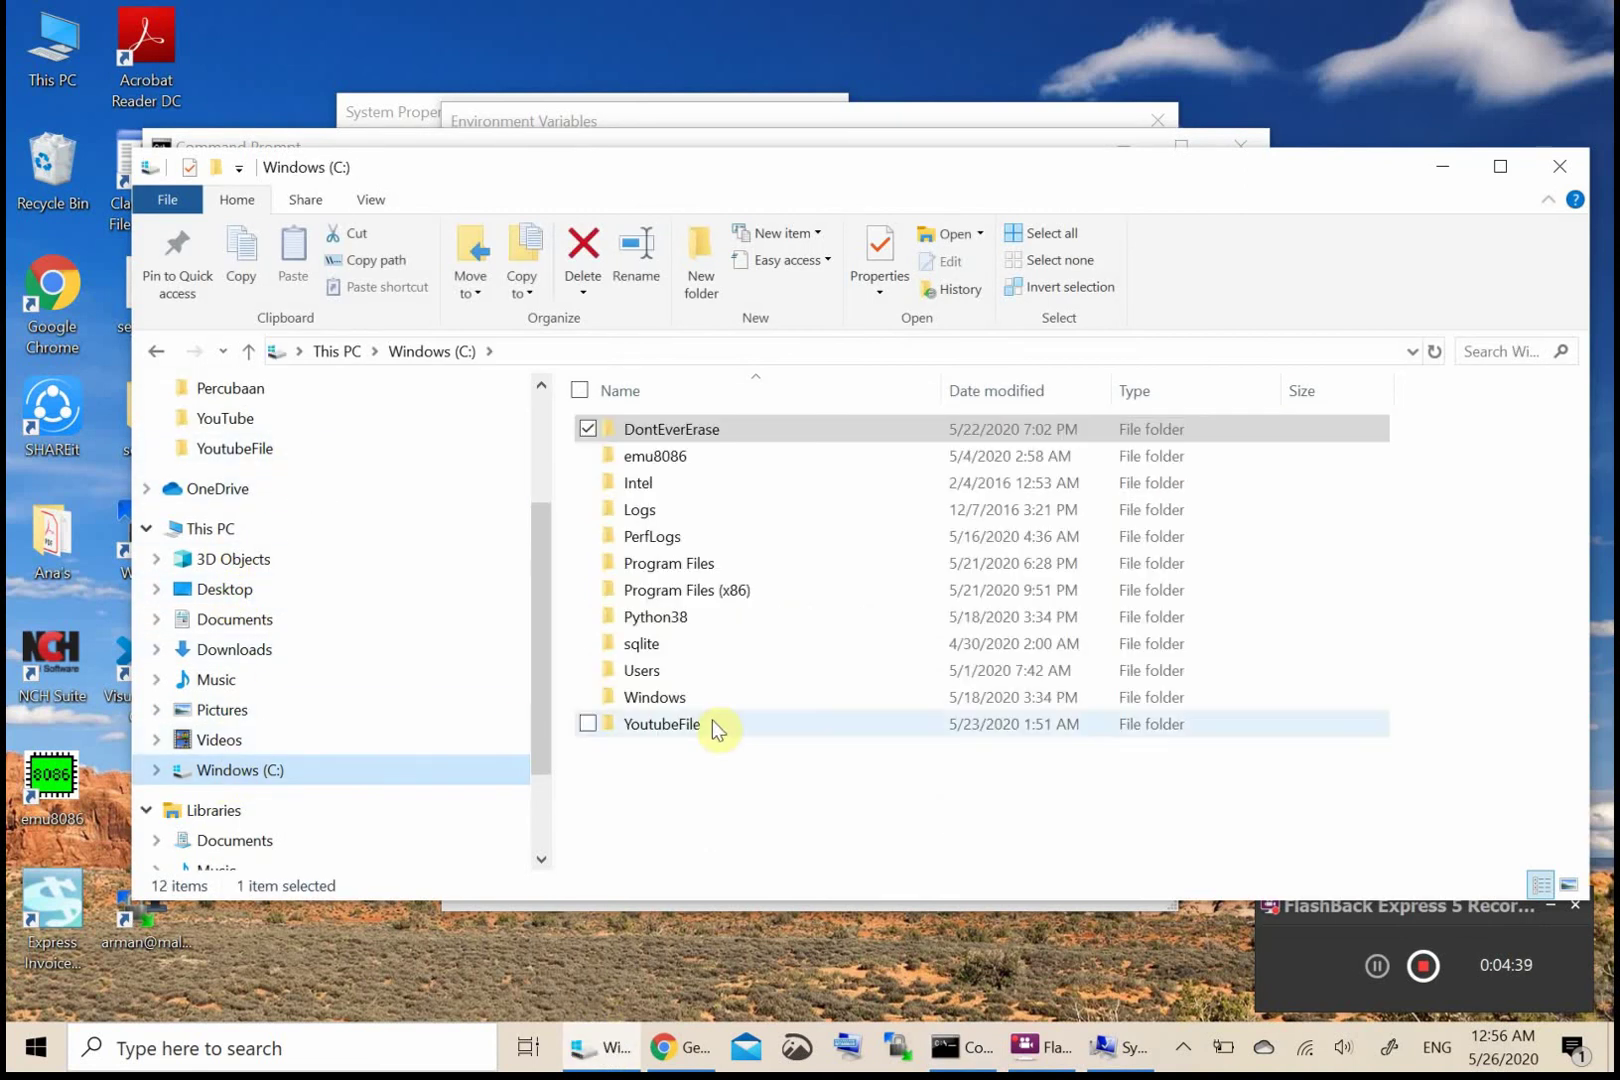
left_click(664, 460)
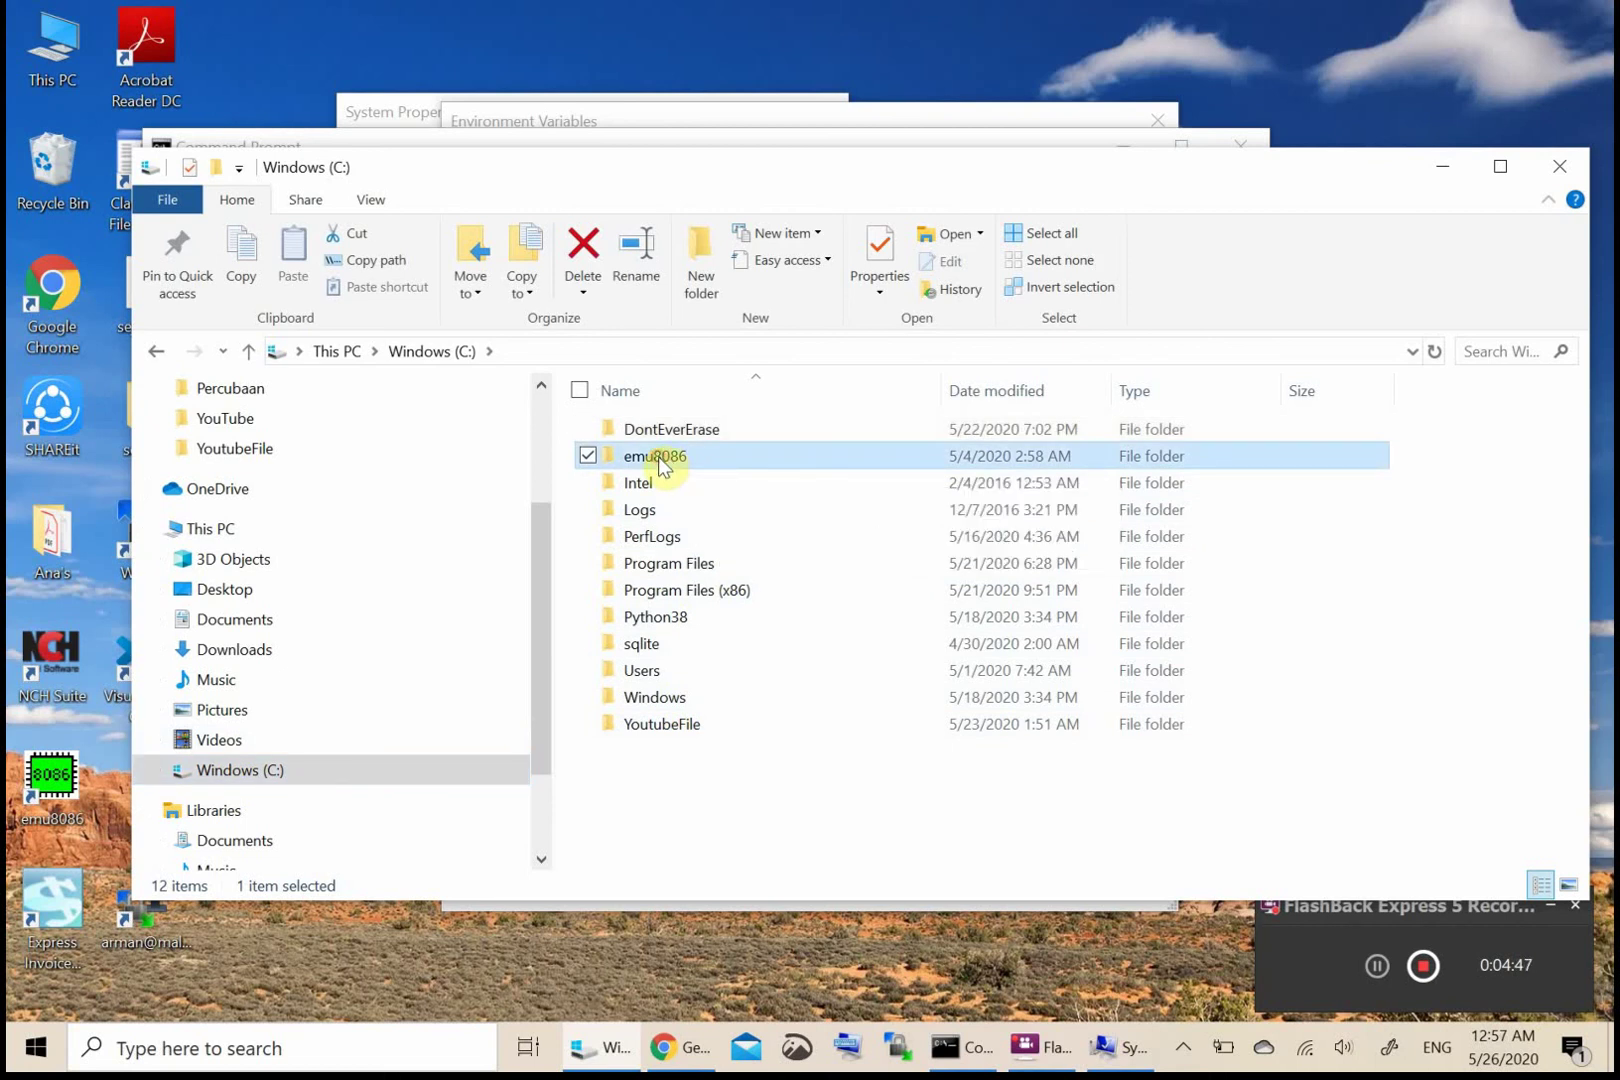
double_click(660, 461)
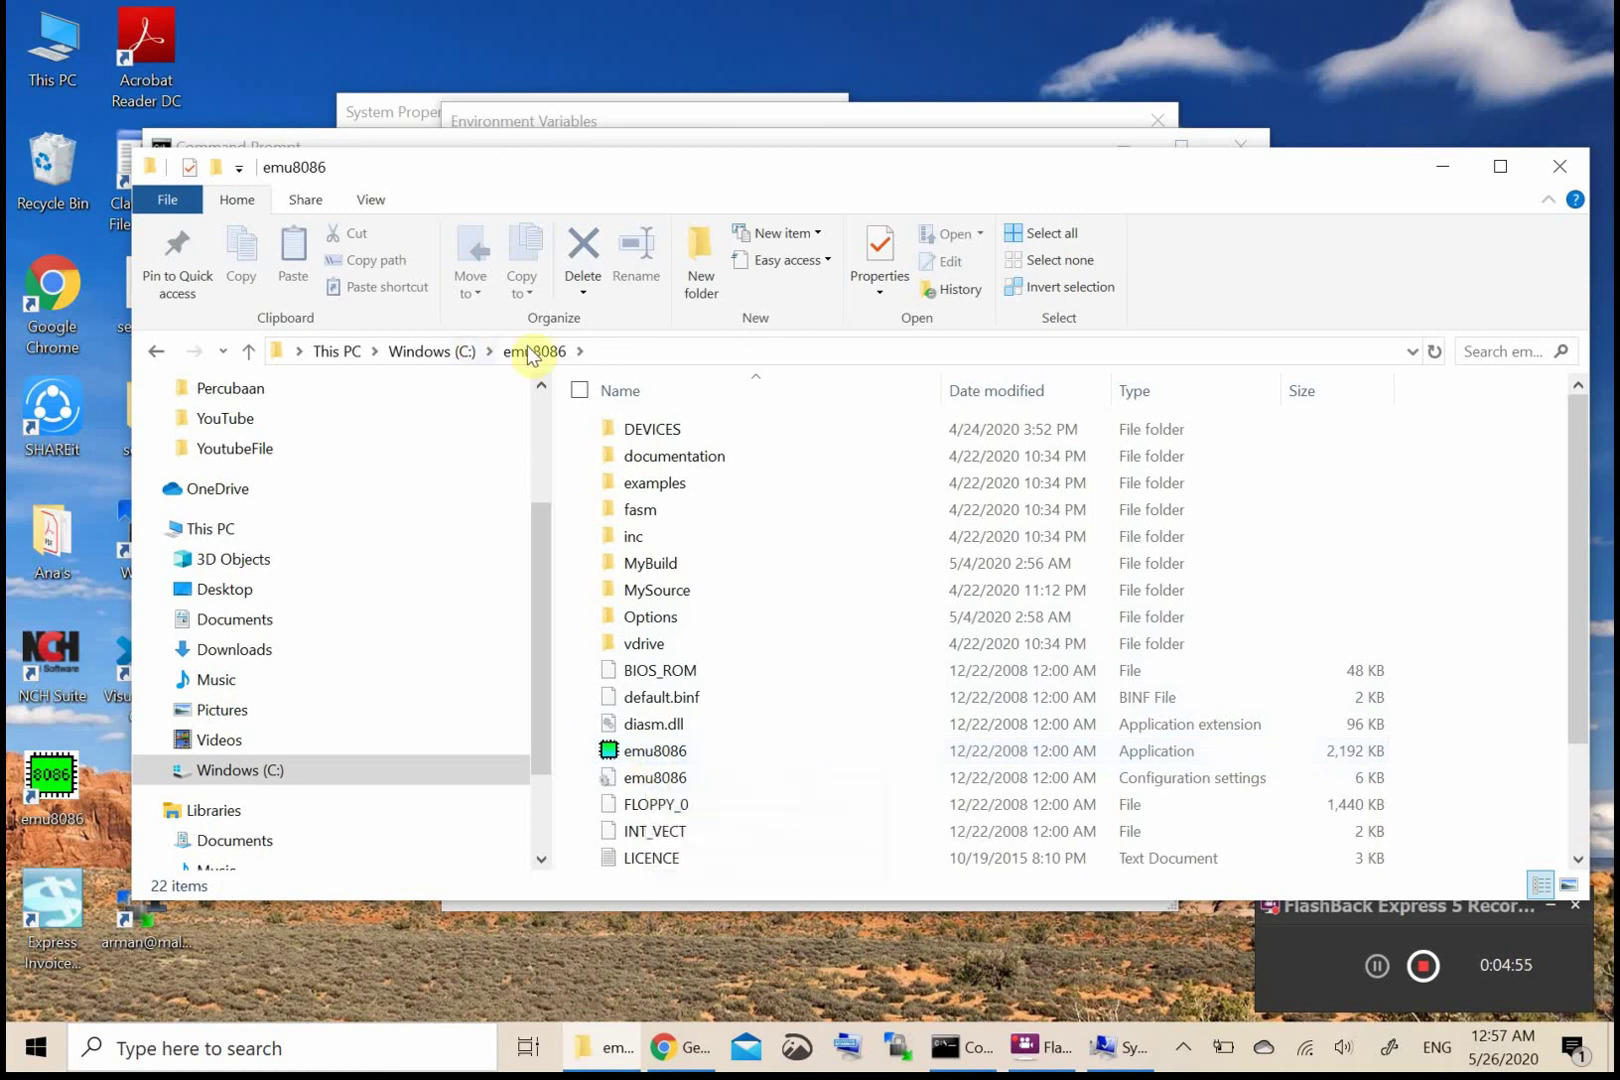
Copy the full path of the emu8086 folder and minimize File Explorer.
left_click(604, 355)
key("super+c")
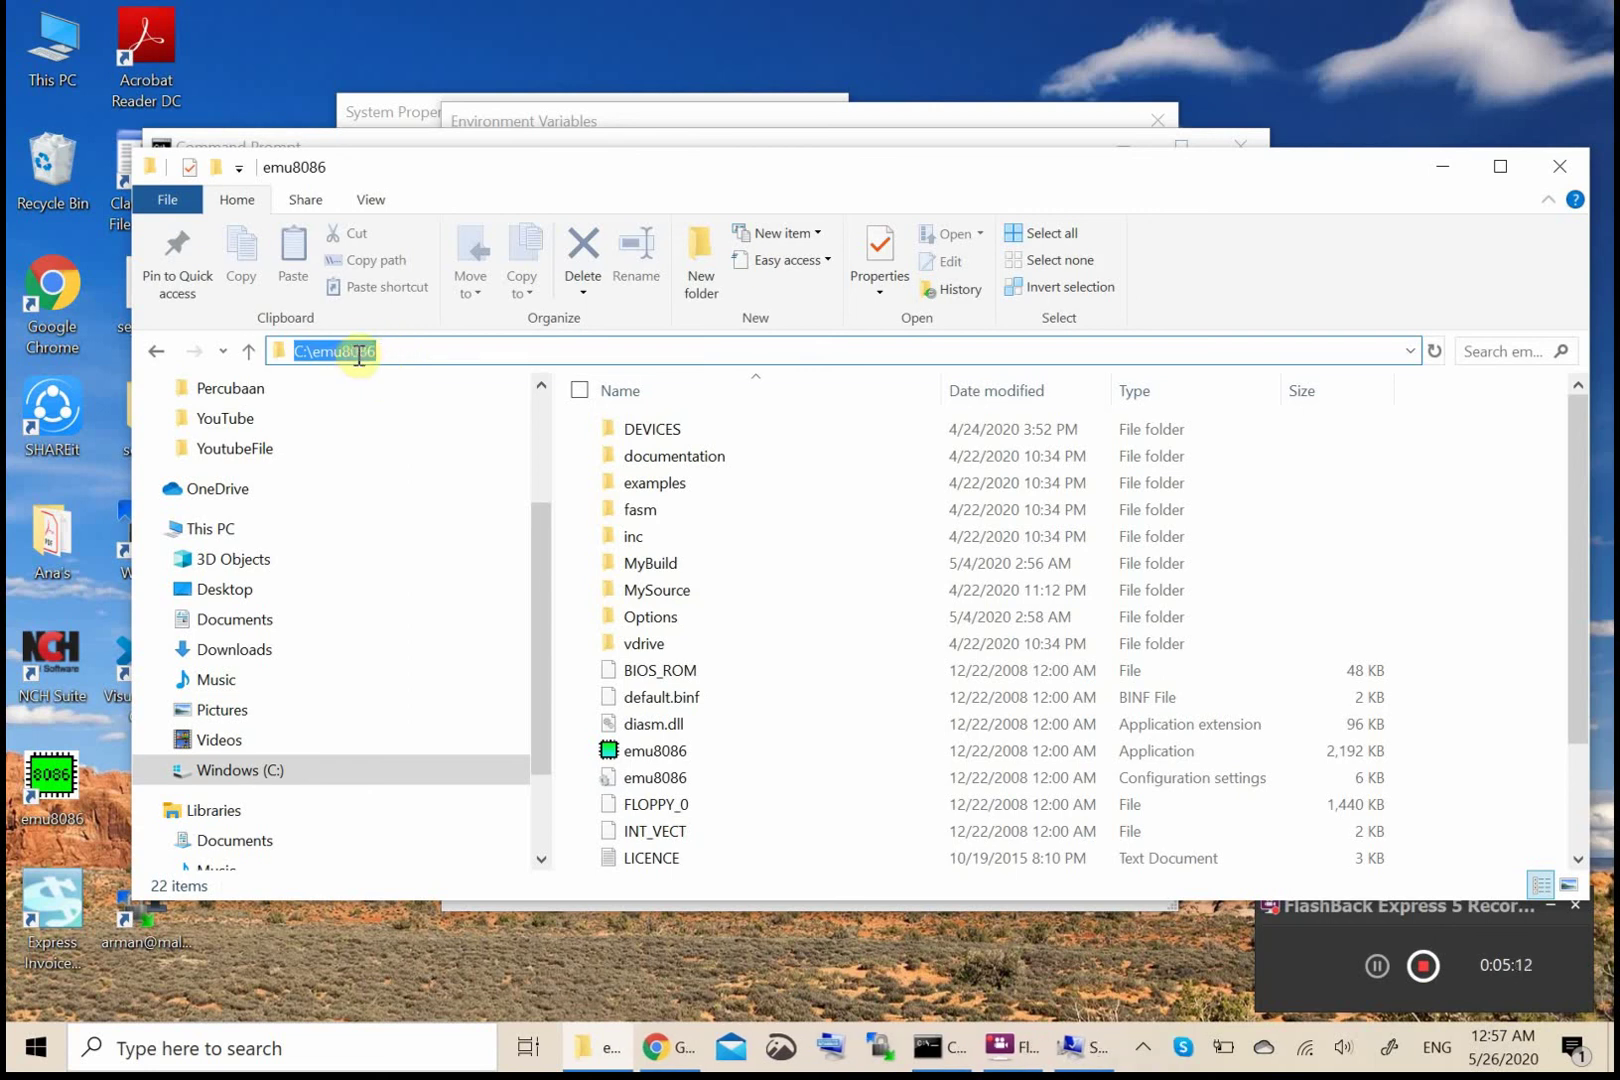
right_click(346, 350)
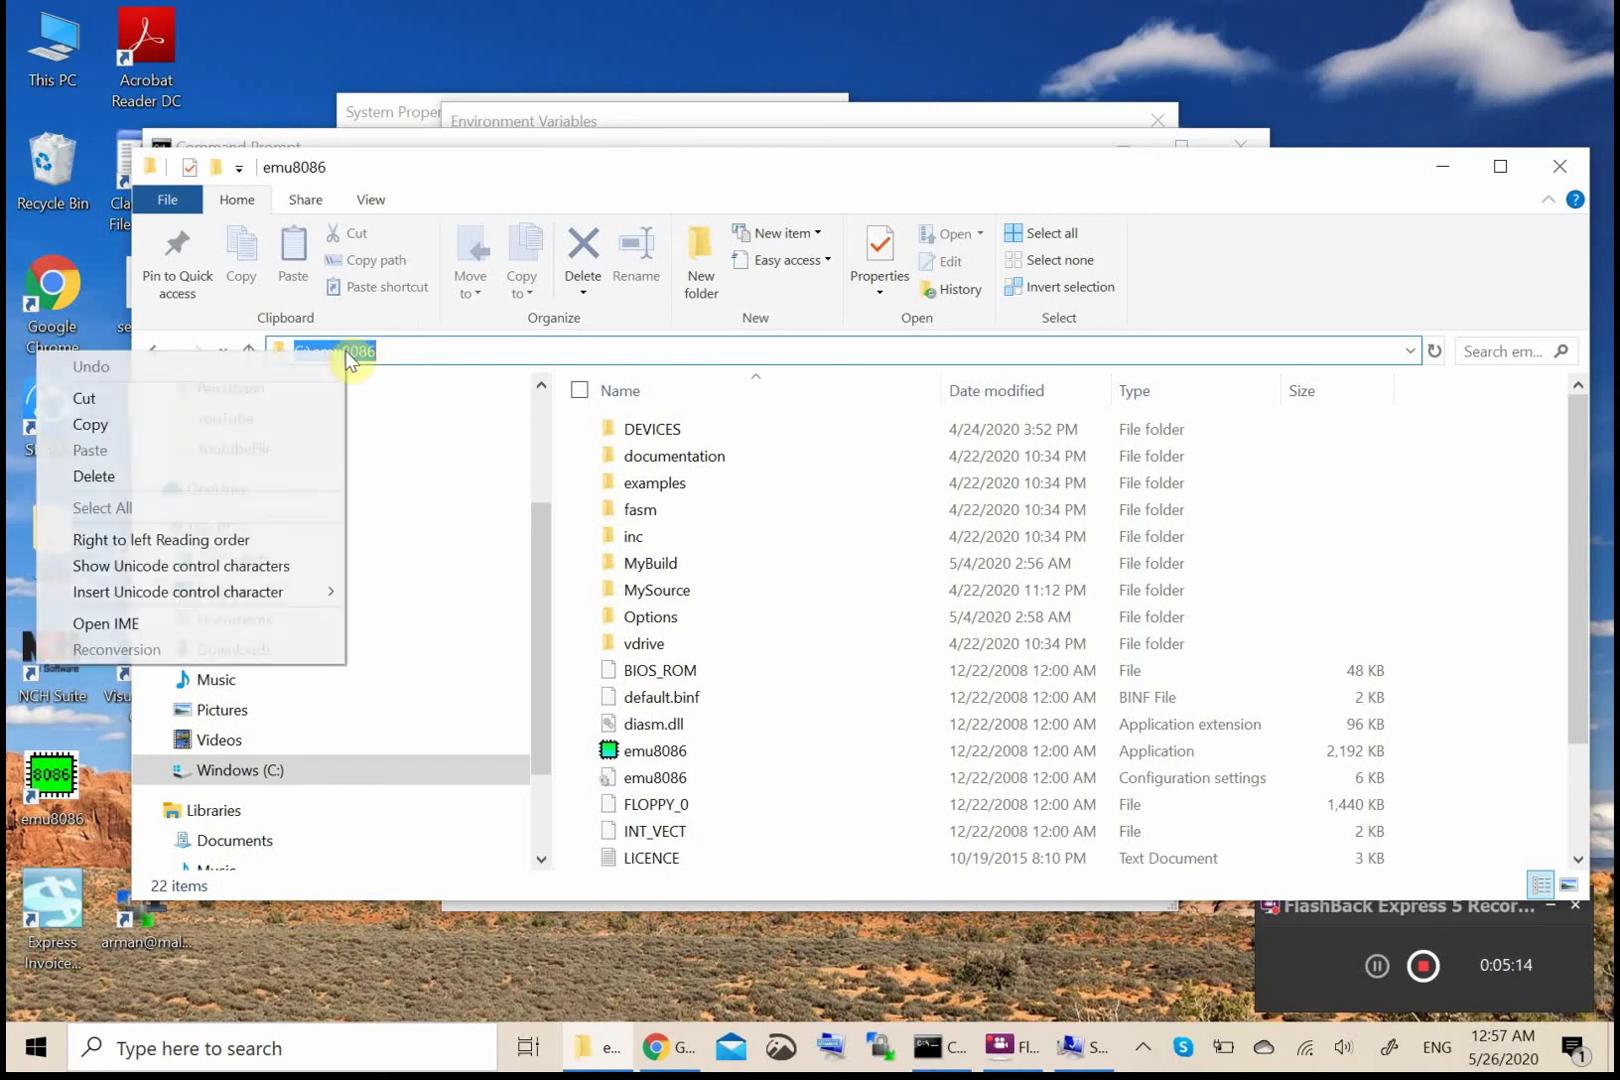
left_click(202, 425)
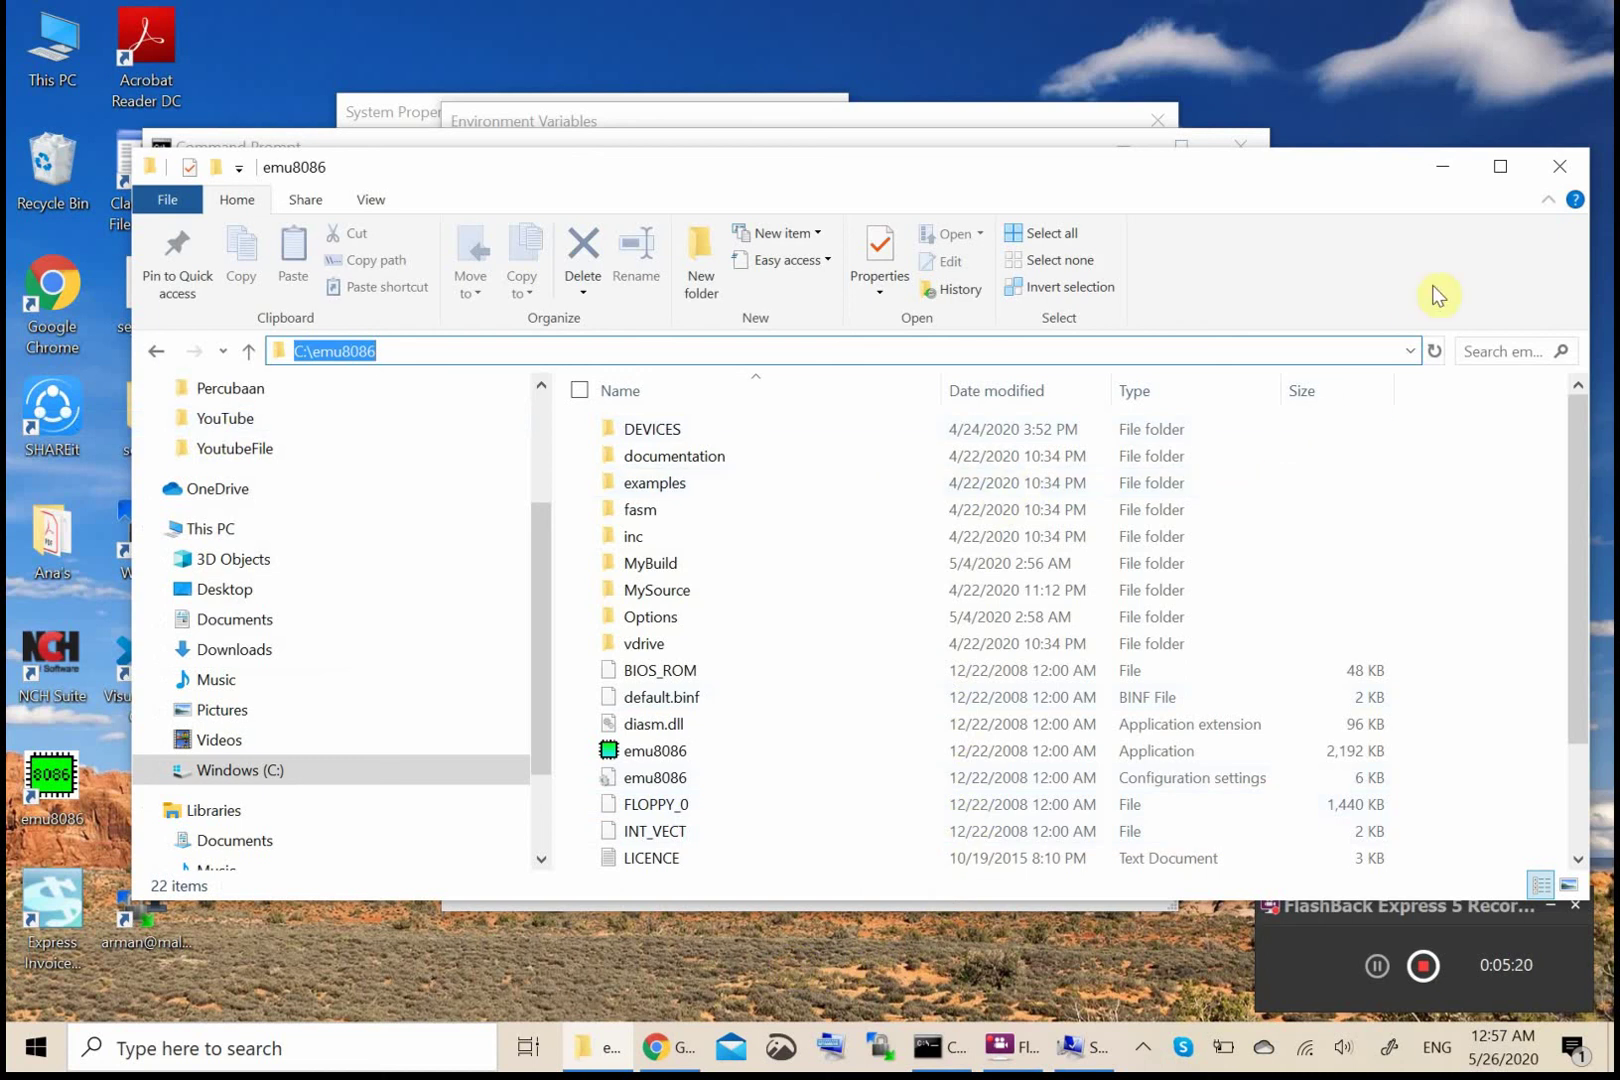
left_click(1443, 166)
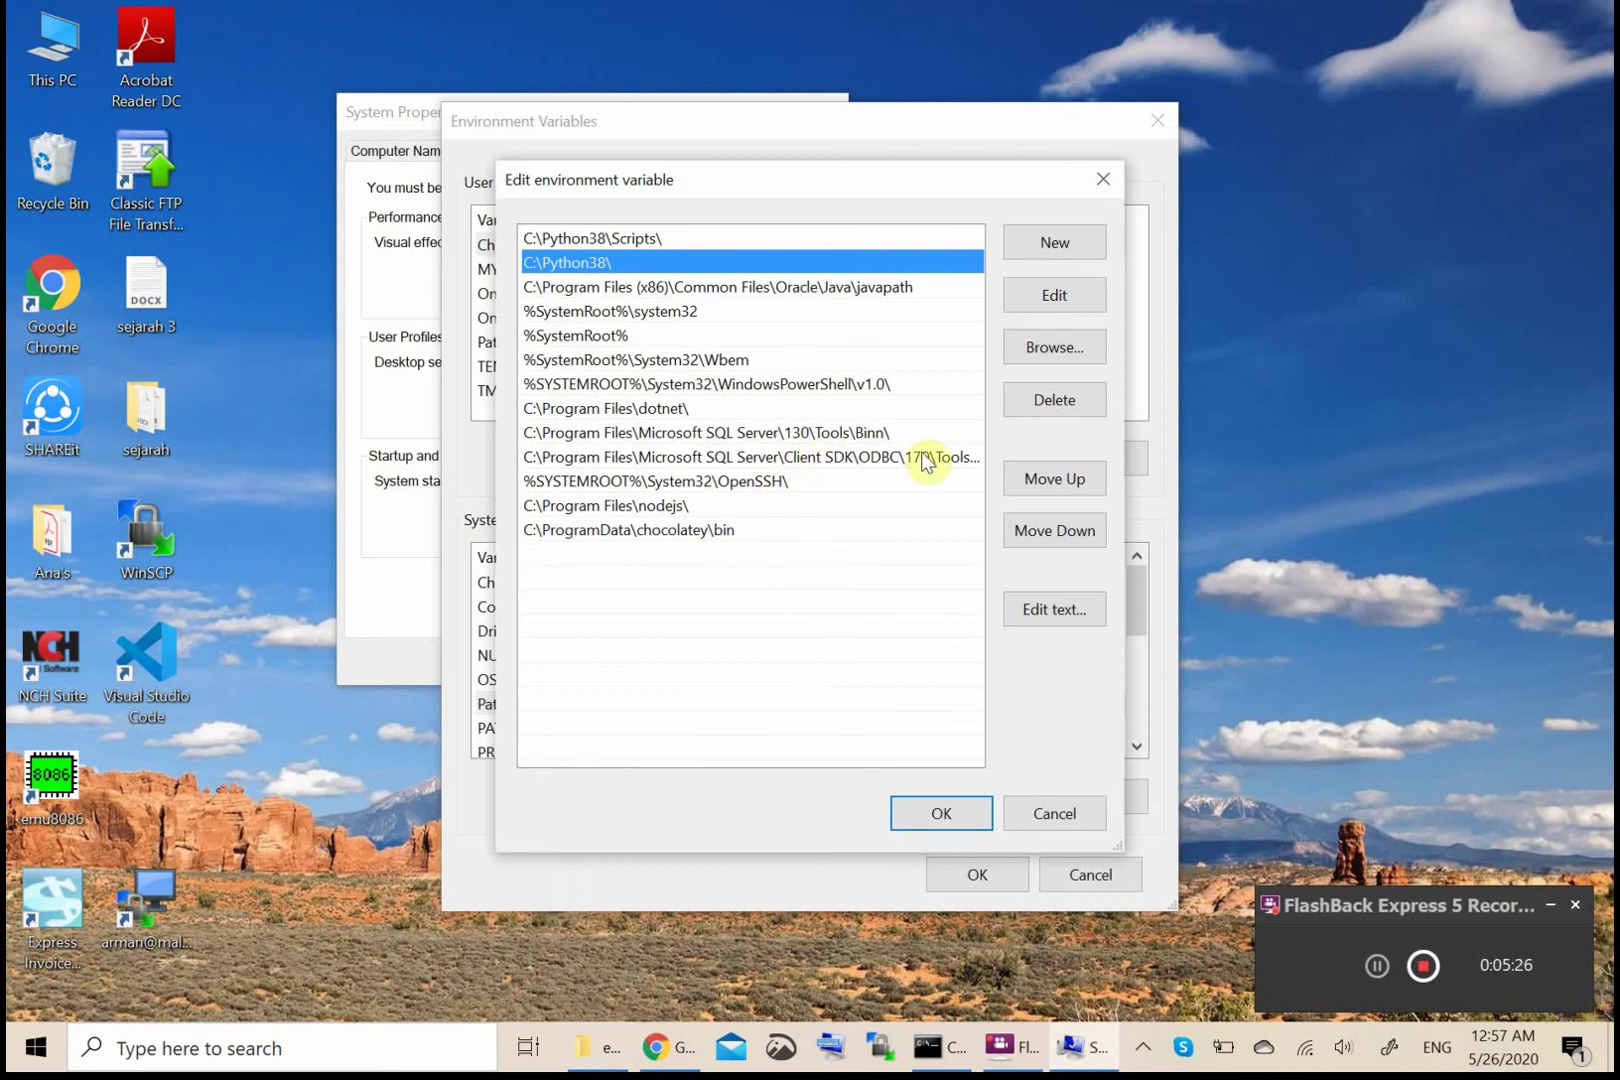
Add the copied folder path C:\emu8086 as a new entry in the system Path variable.
left_click(1058, 244)
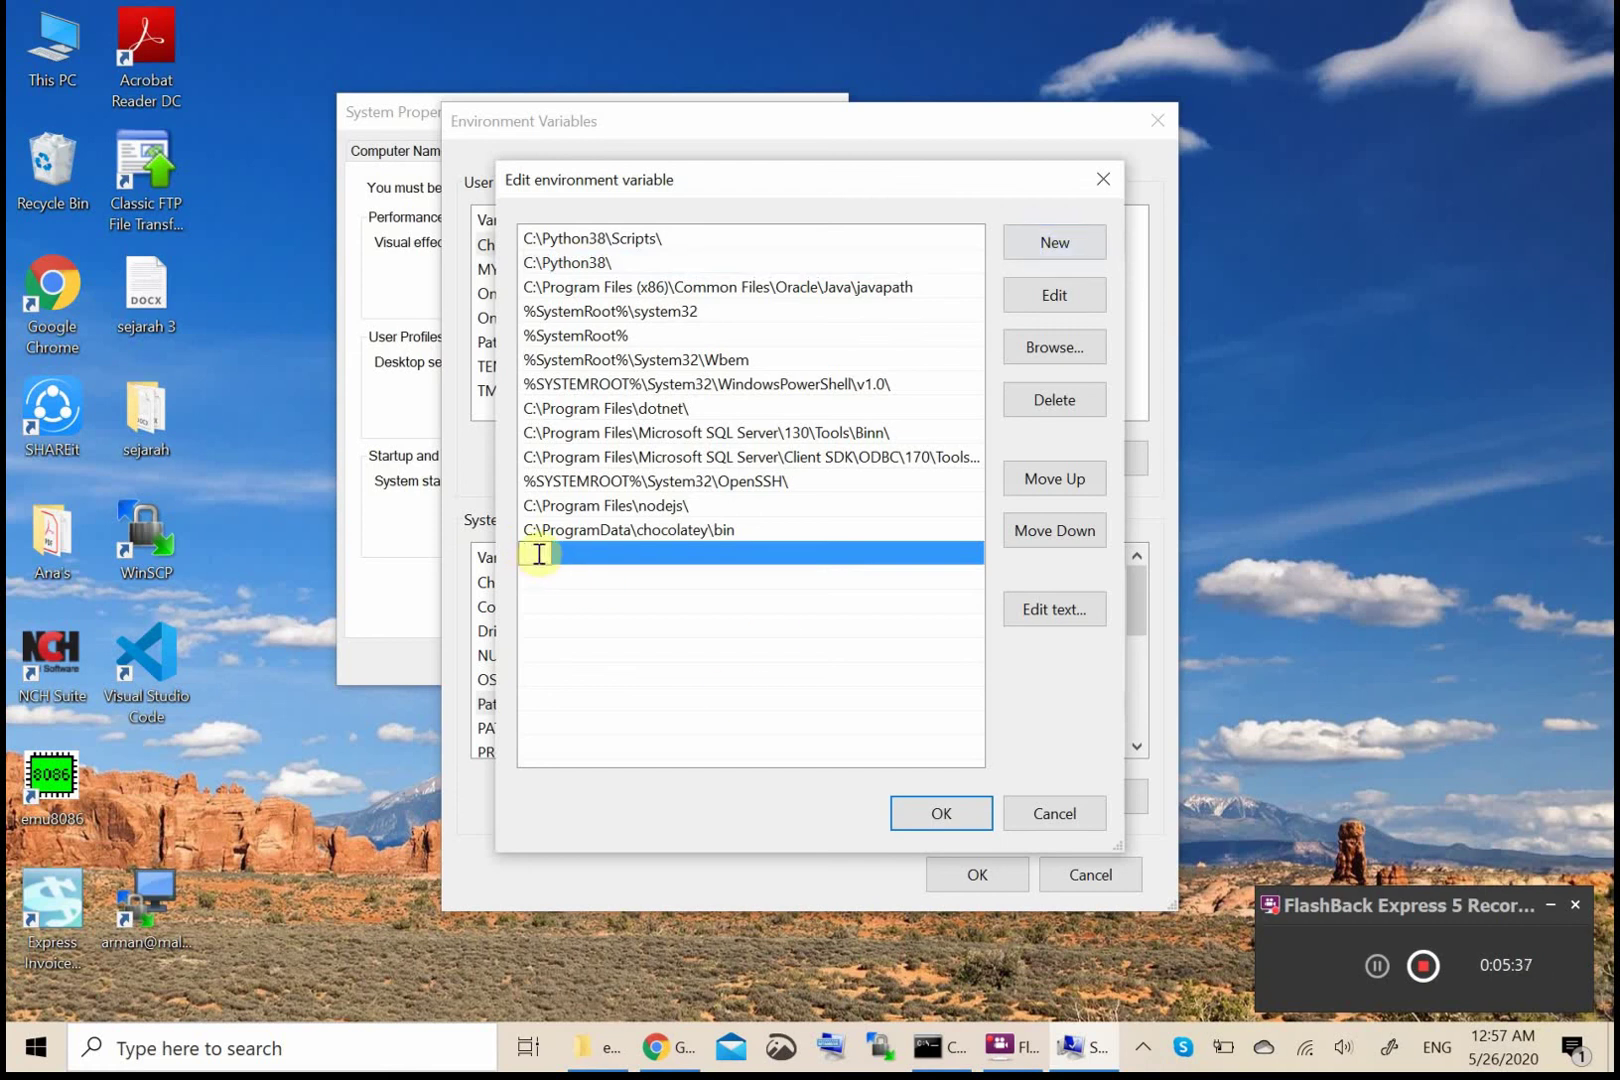
right_click(537, 554)
left_click(429, 651)
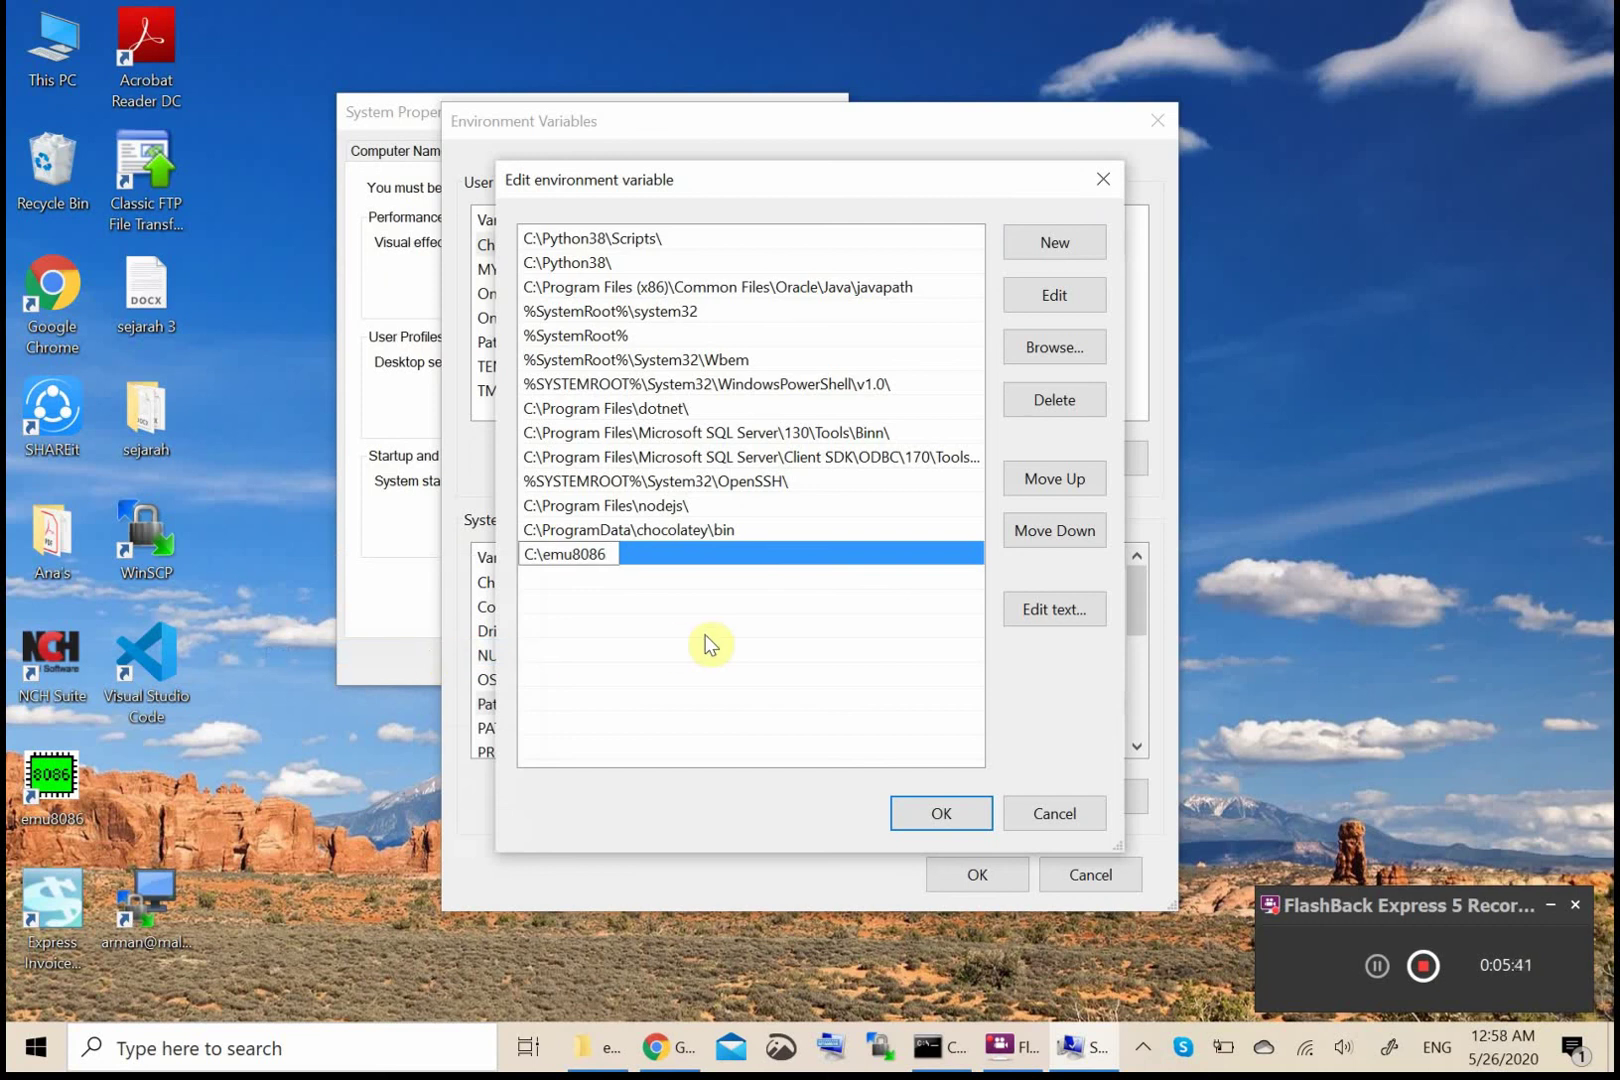
left_click(702, 531)
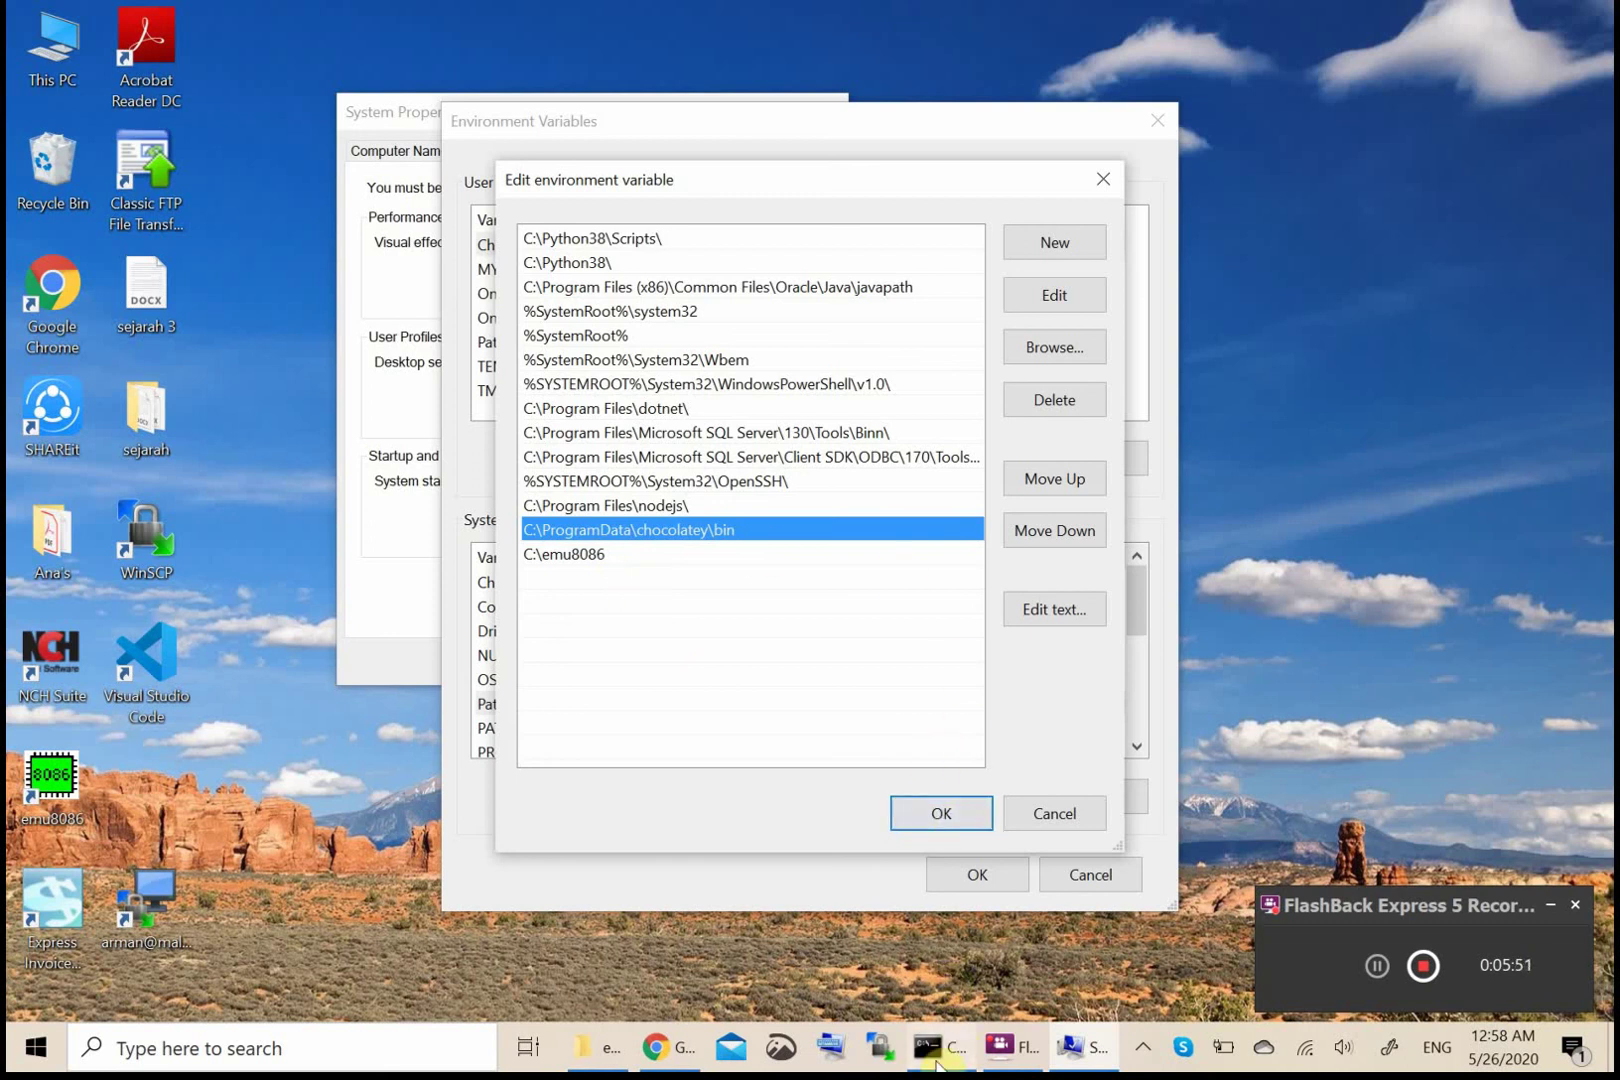
Switch to Command Prompt and run path to list its current search path.
mouse_move(938, 1062)
left_click(886, 910)
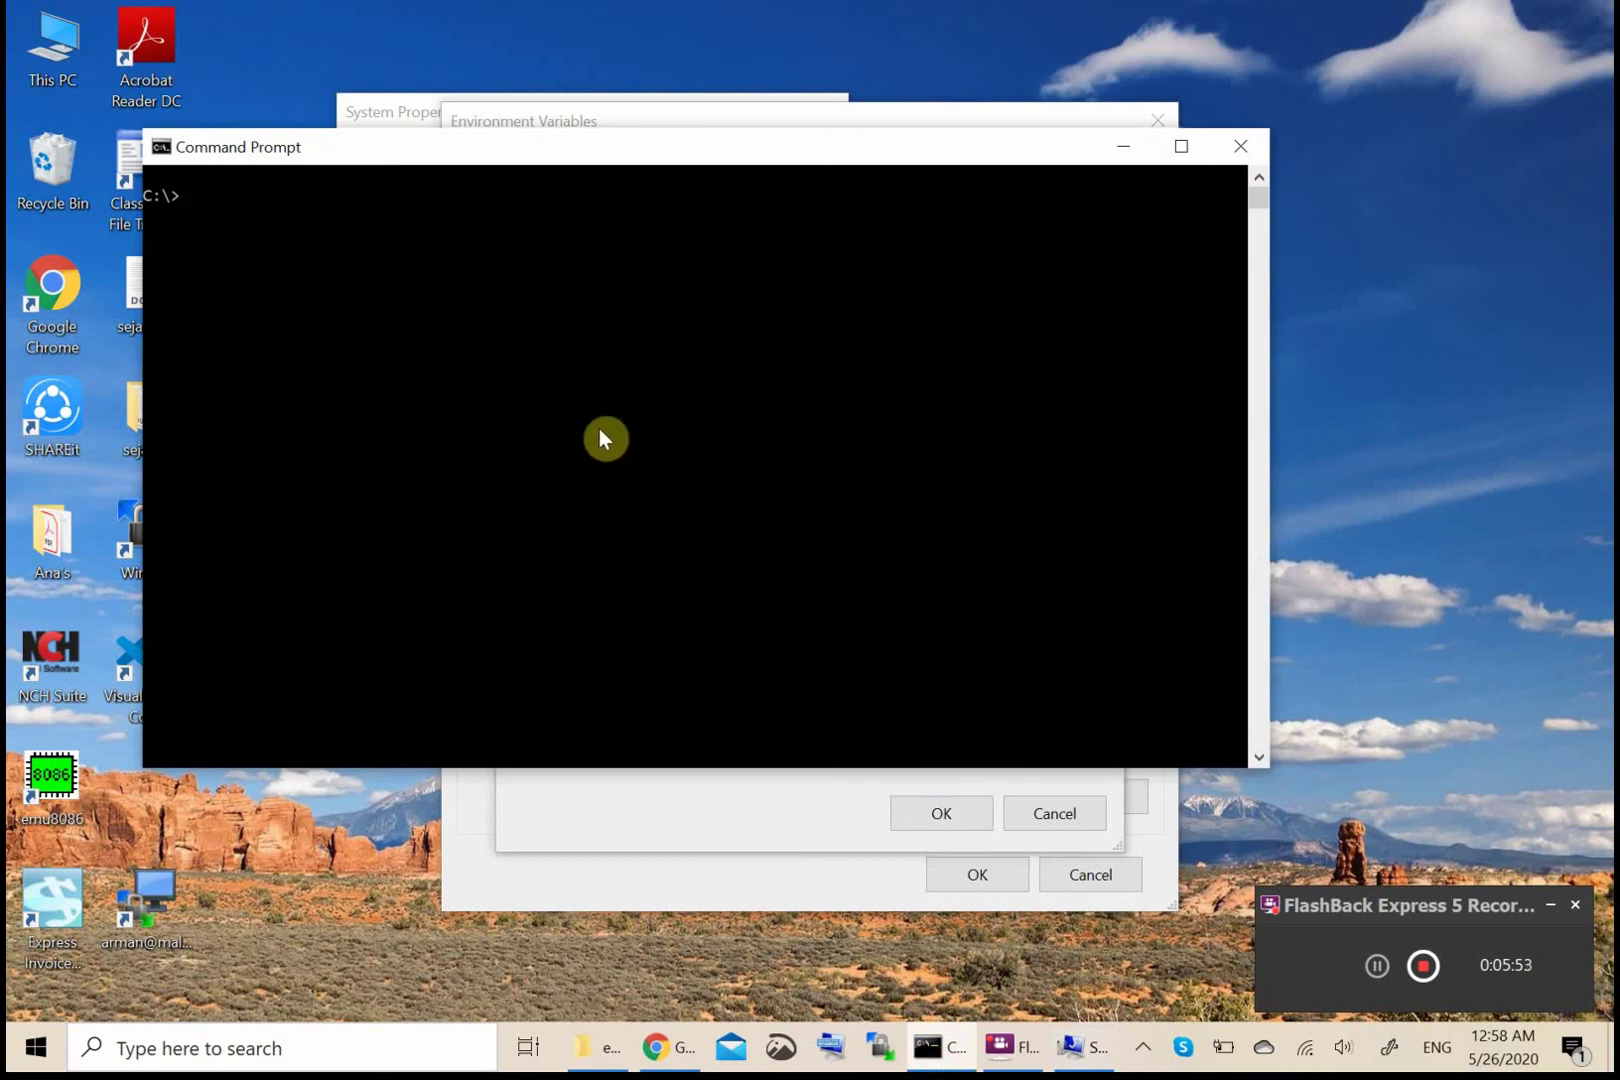
type("path")
key("Return")
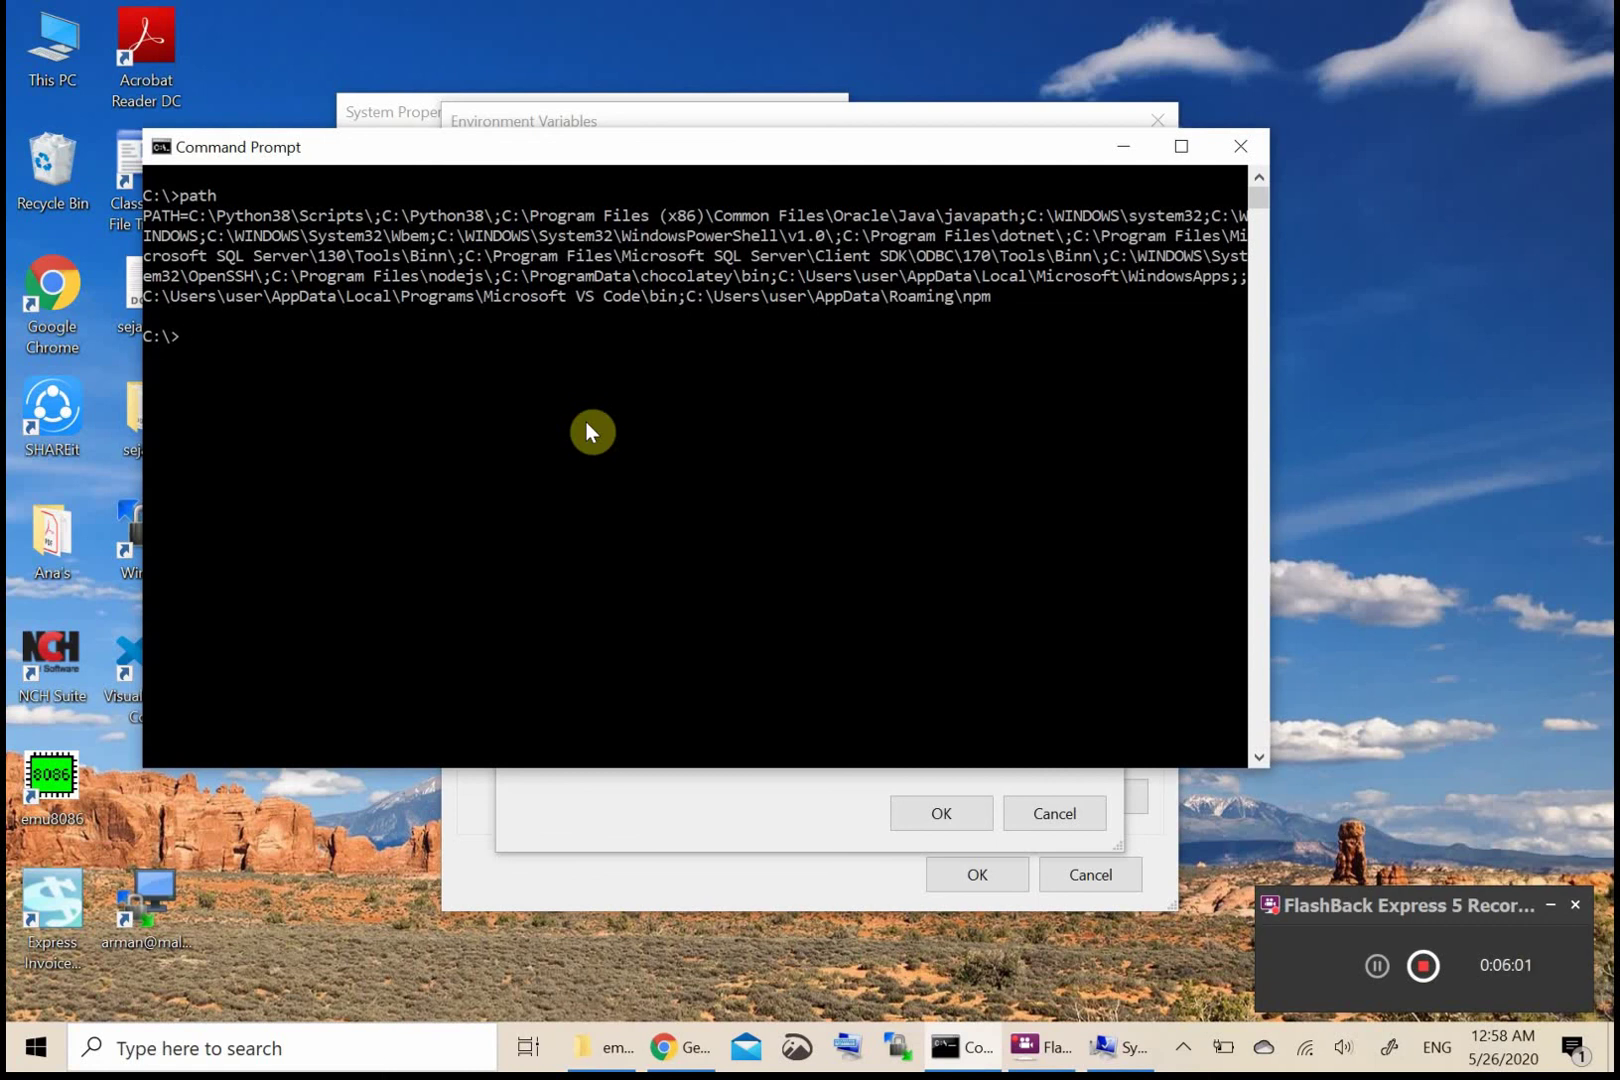
Save the edited Path variable and accept all open environment variable and system properties dialogs.
left_click(629, 811)
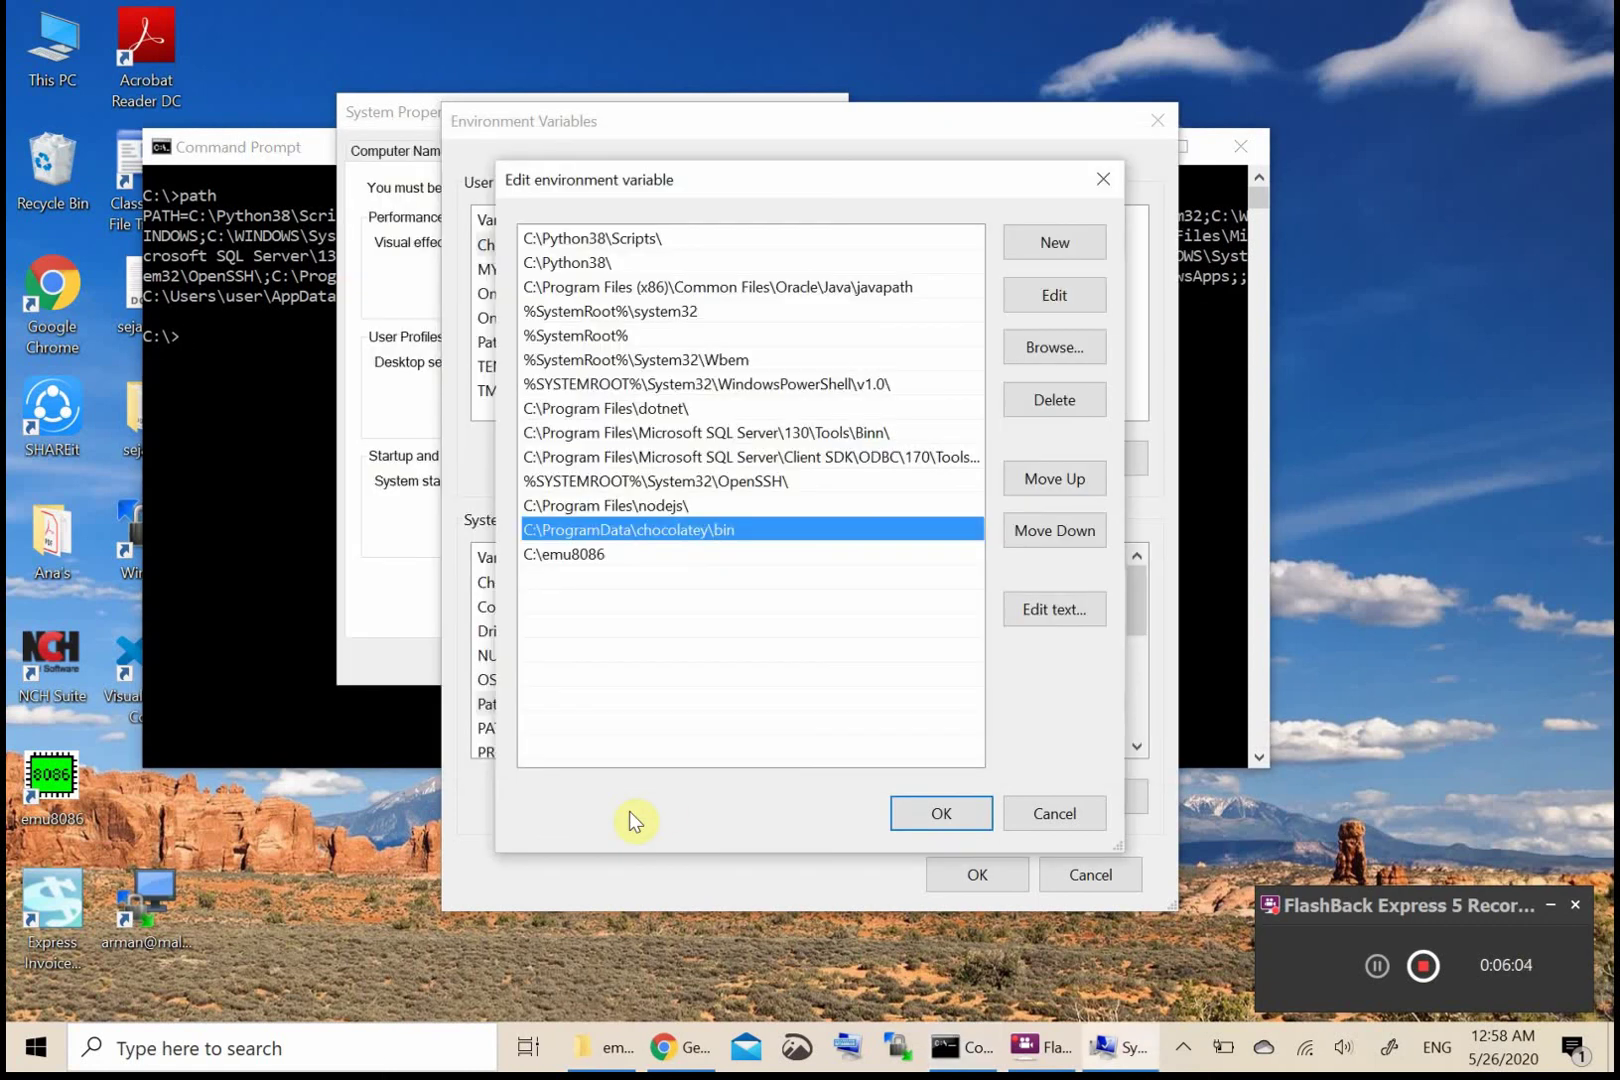
left_click(941, 813)
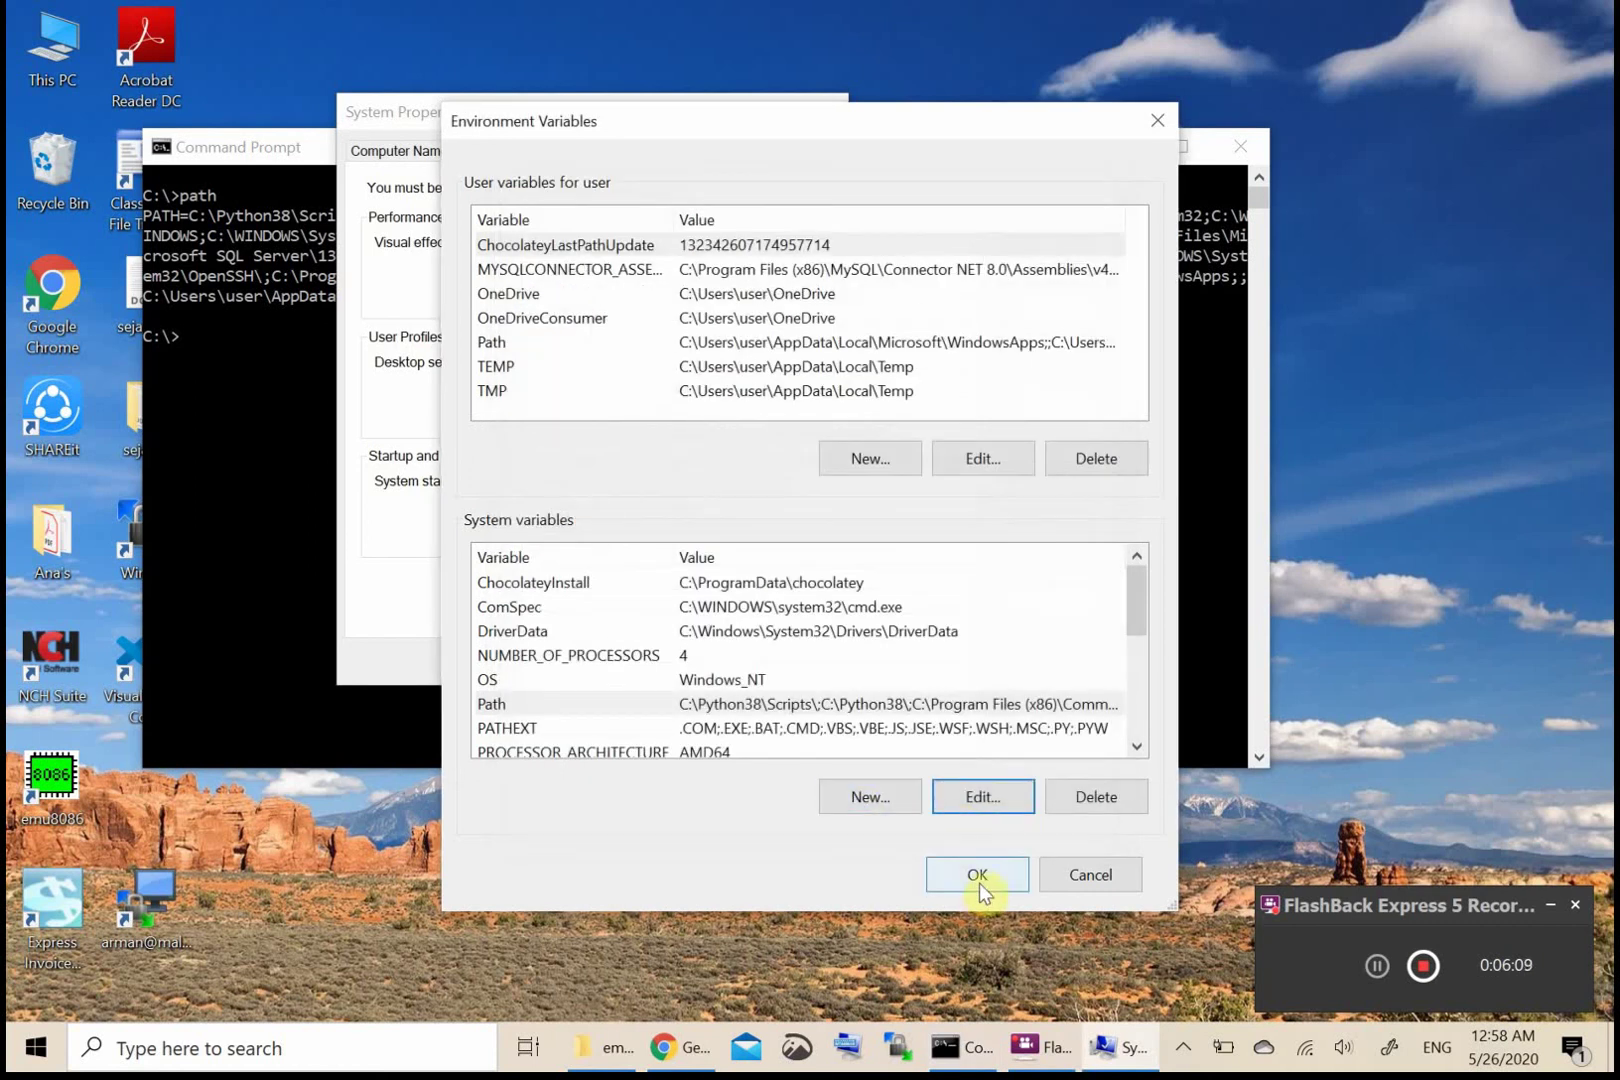
left_click(974, 876)
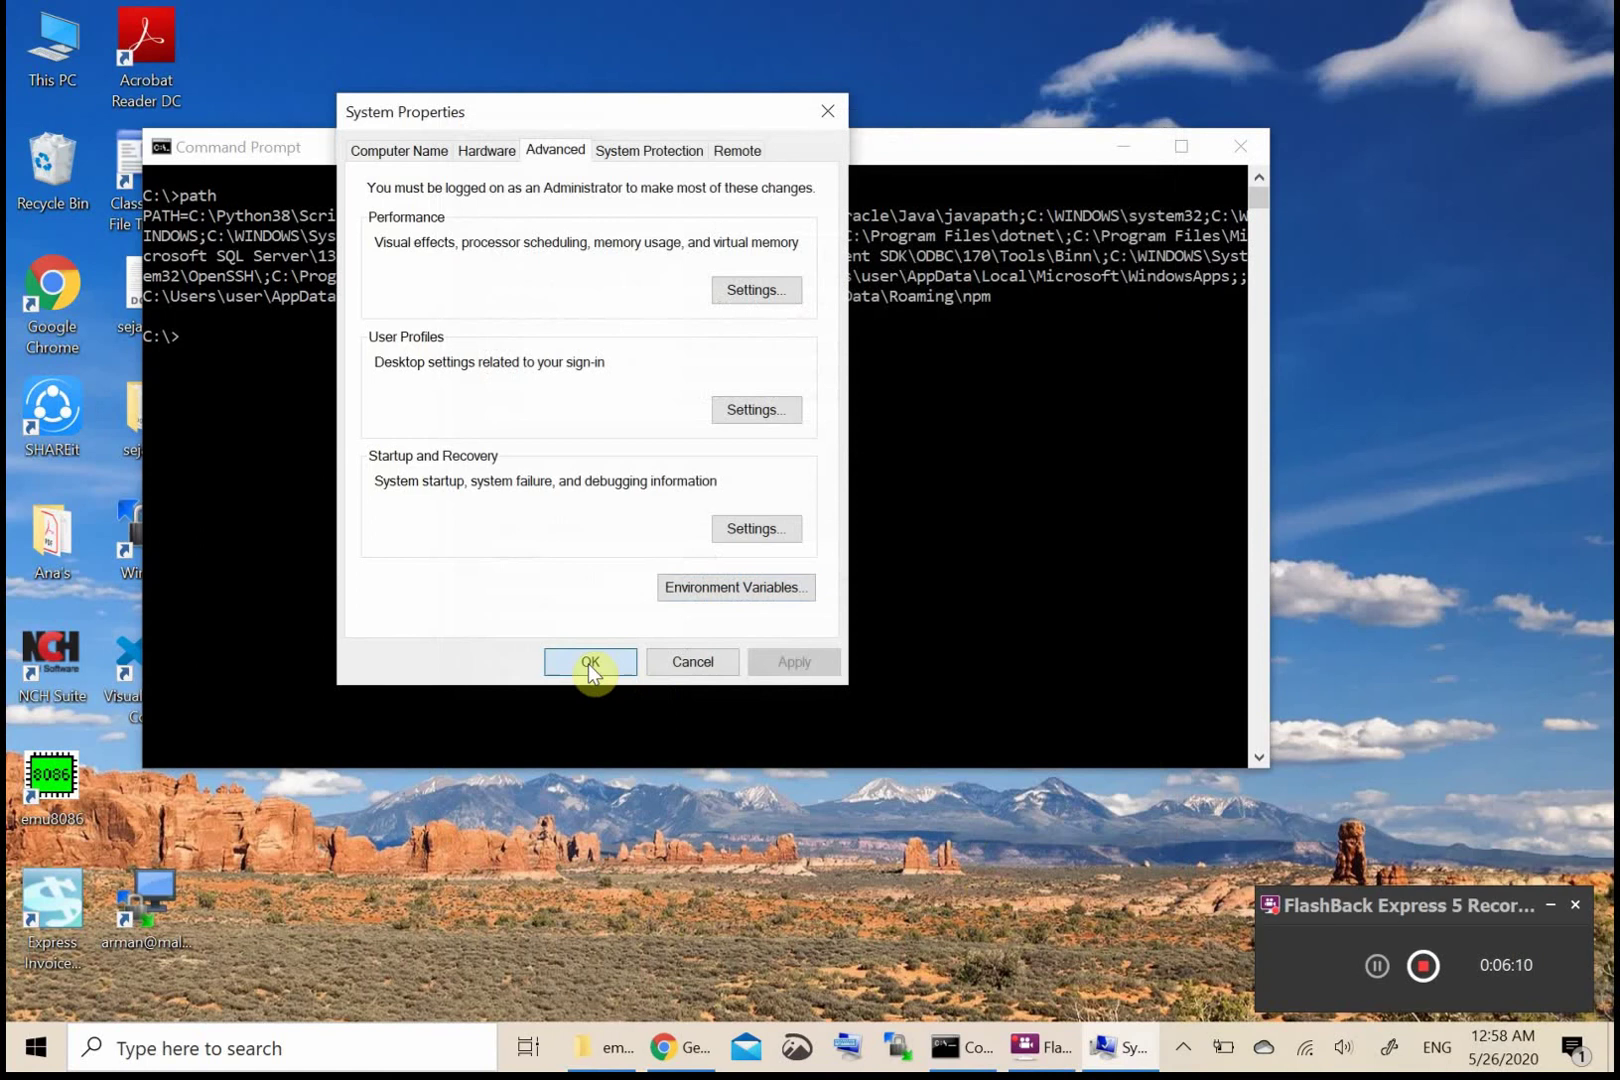
left_click(589, 662)
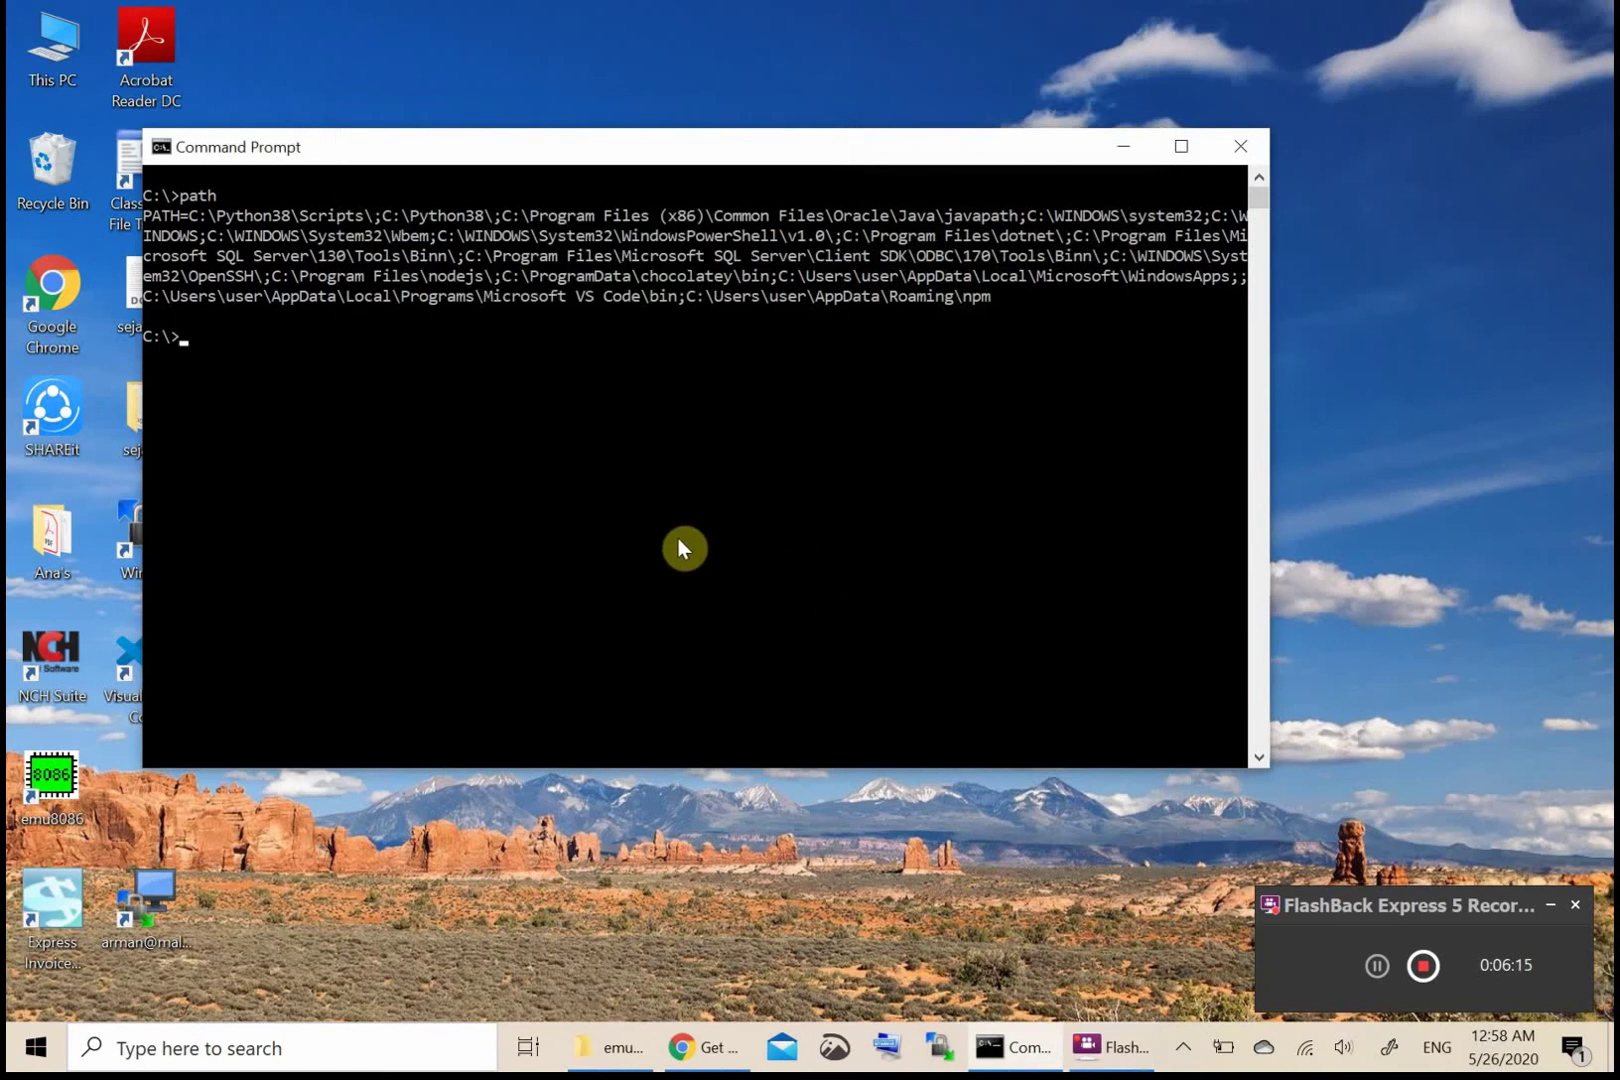
Run path again in the same Command Prompt session to check for the C:\emu8086 entry.
type("path")
key("Return")
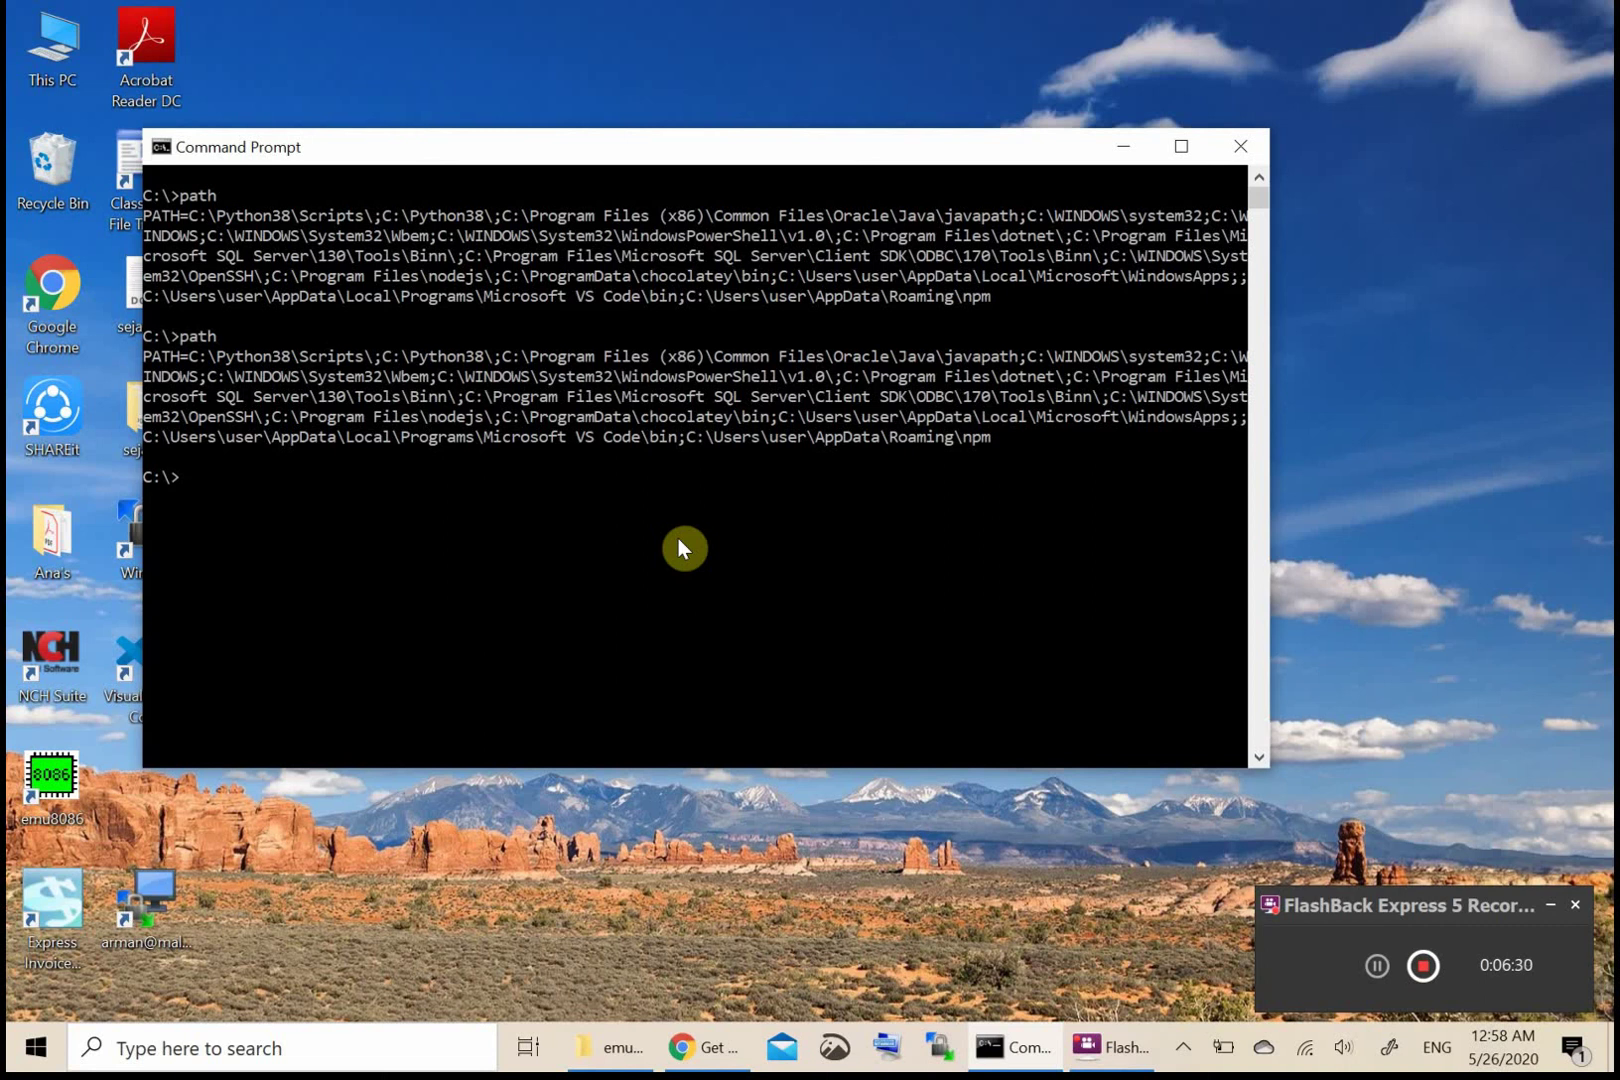
End the current Command Prompt session with exit, open a new one, and run path to check for the C:\emu8086 entry.
type("exit")
key("Return")
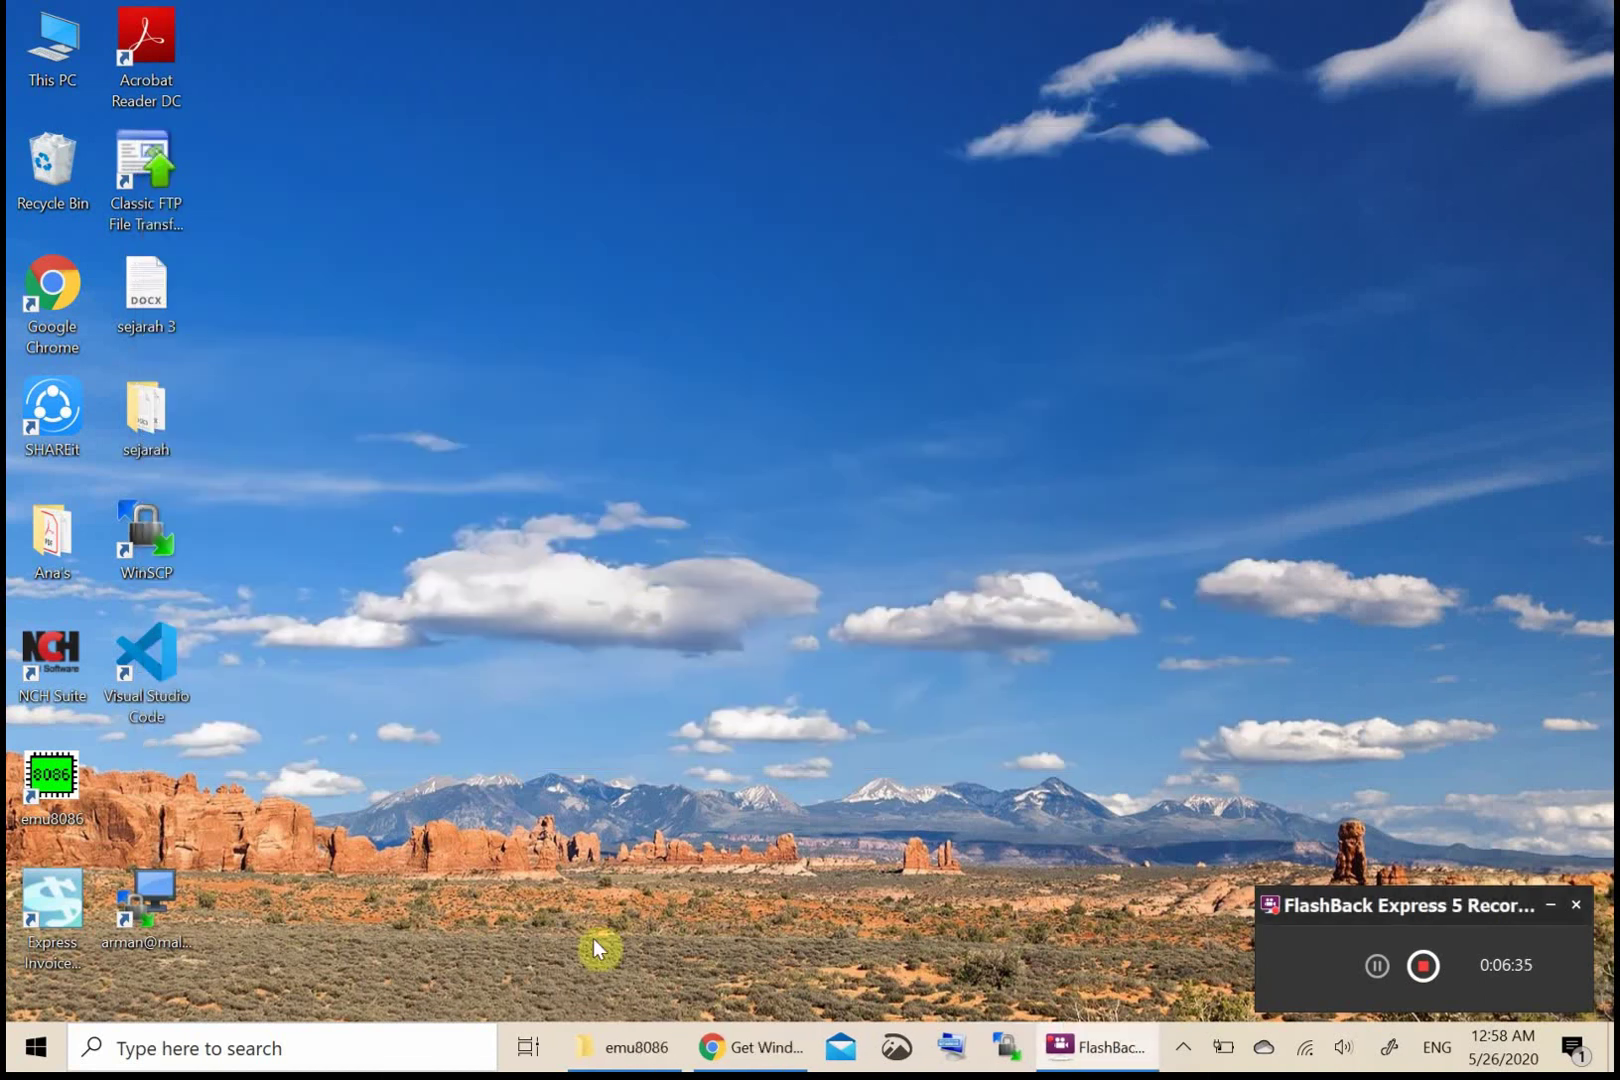
left_click(40, 1047)
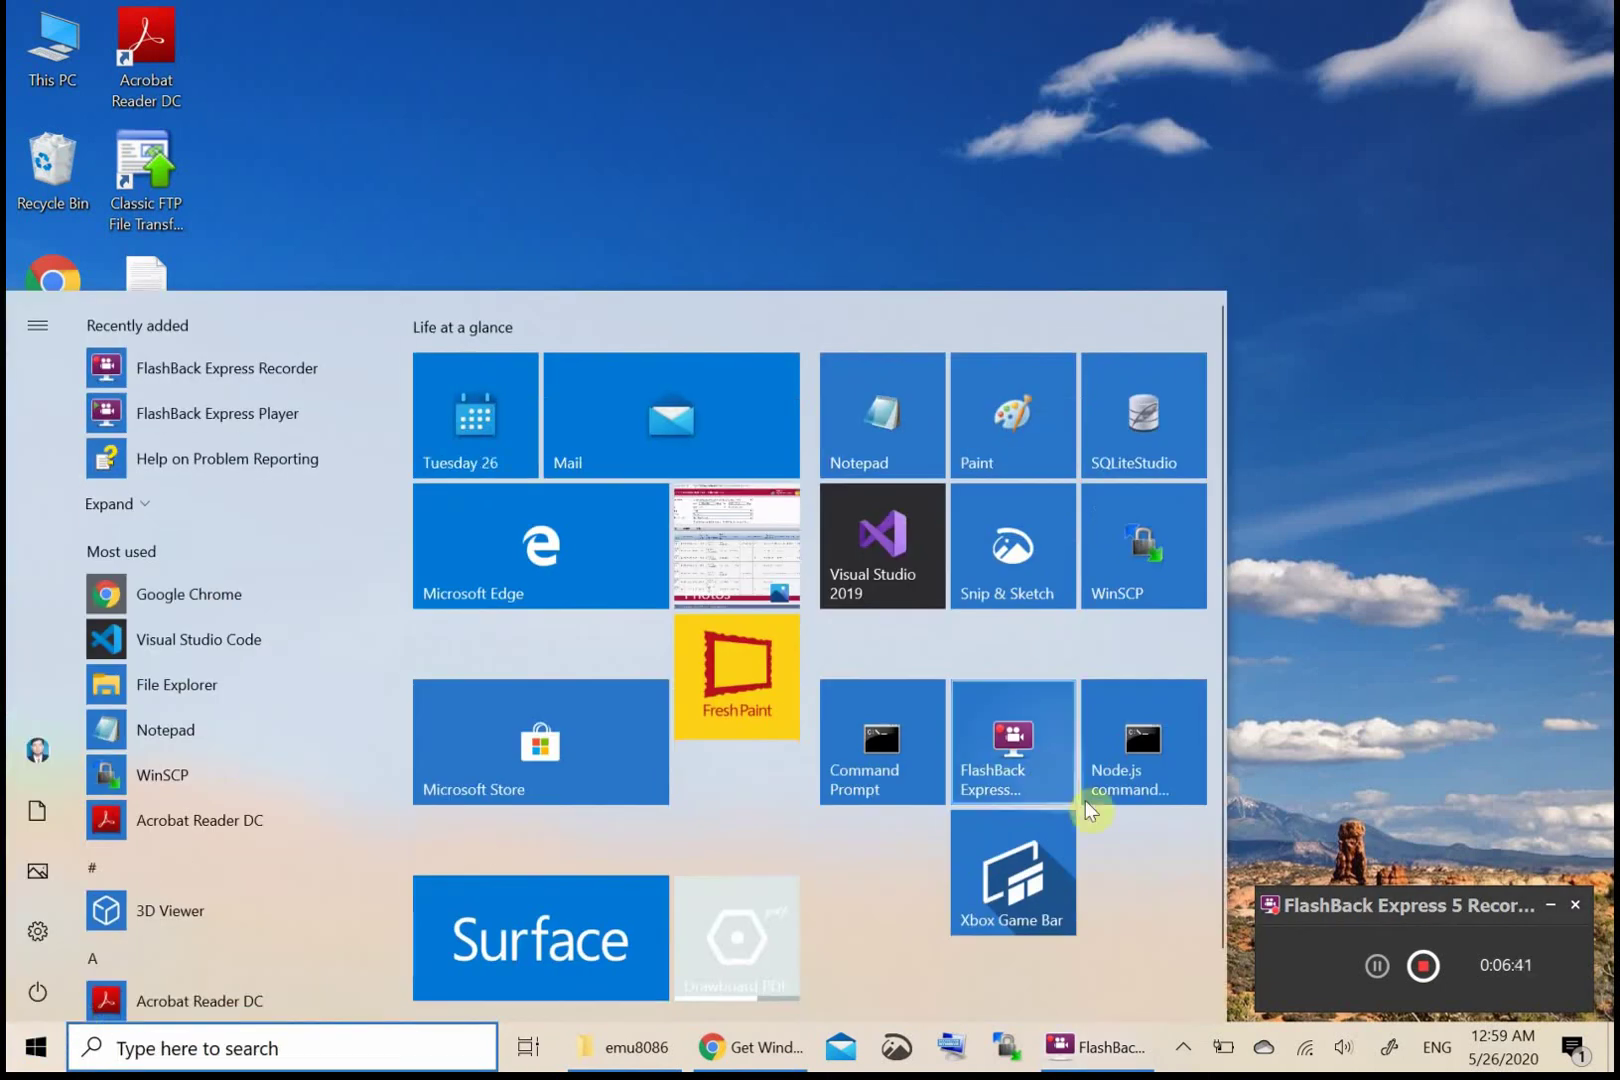
left_click(883, 744)
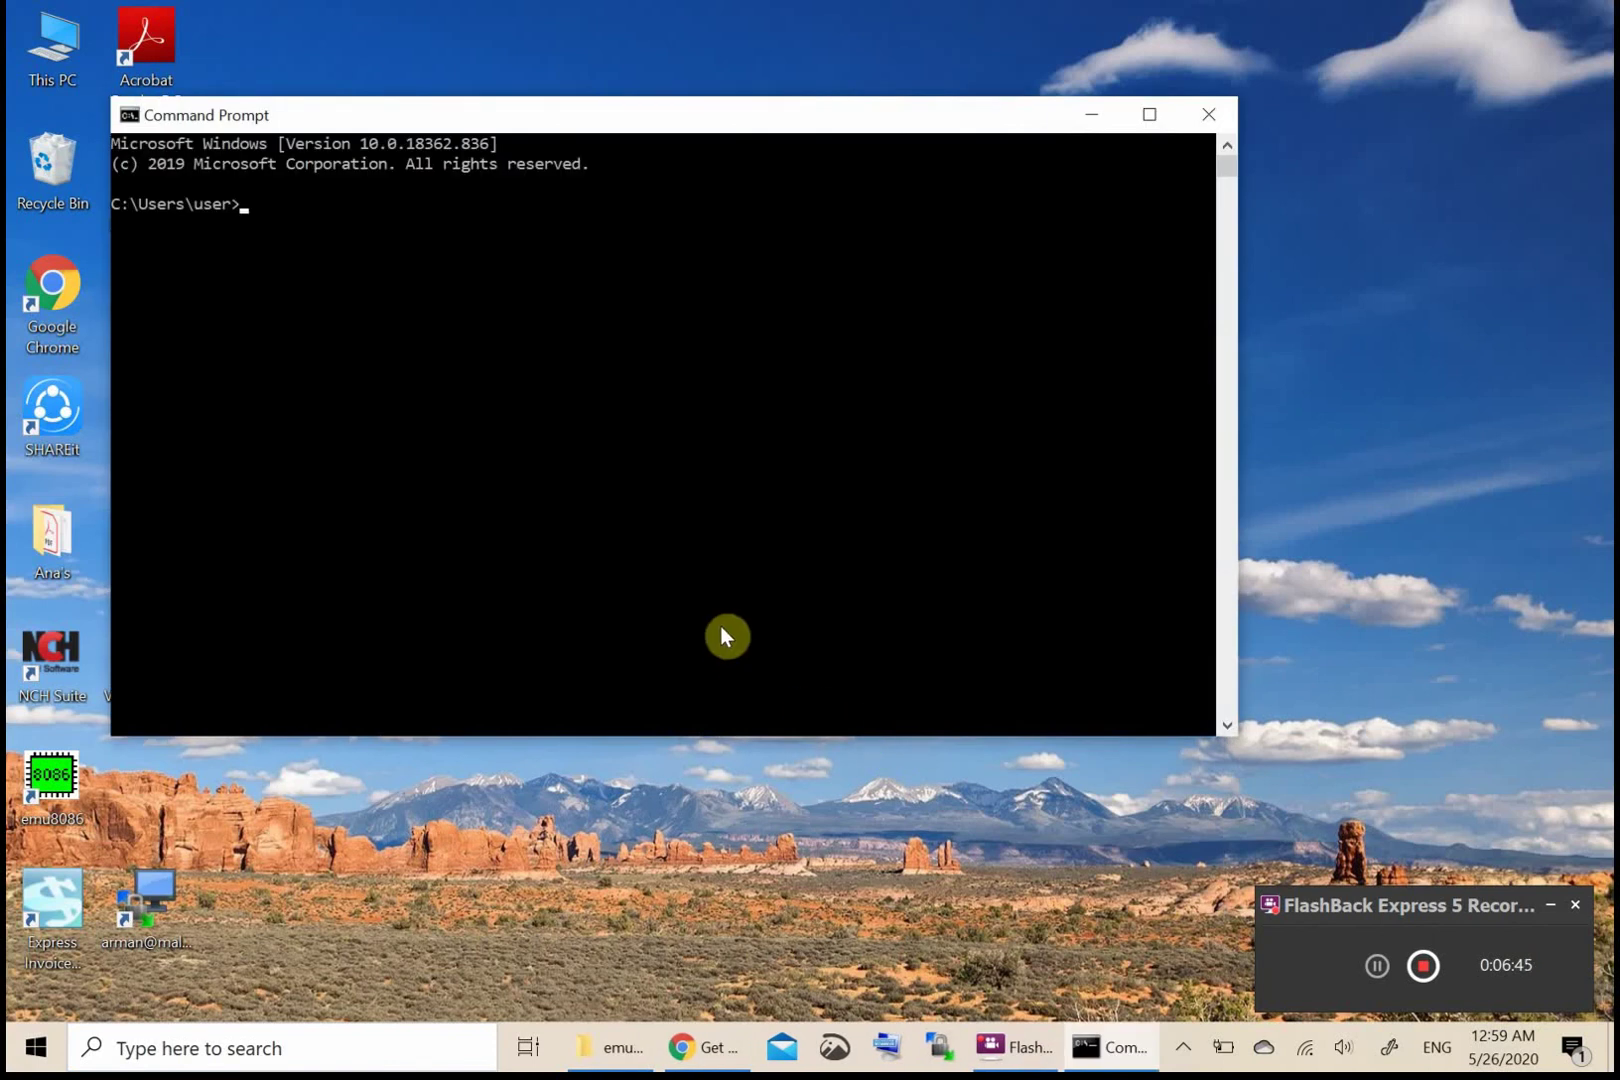
type("path")
key("Return")
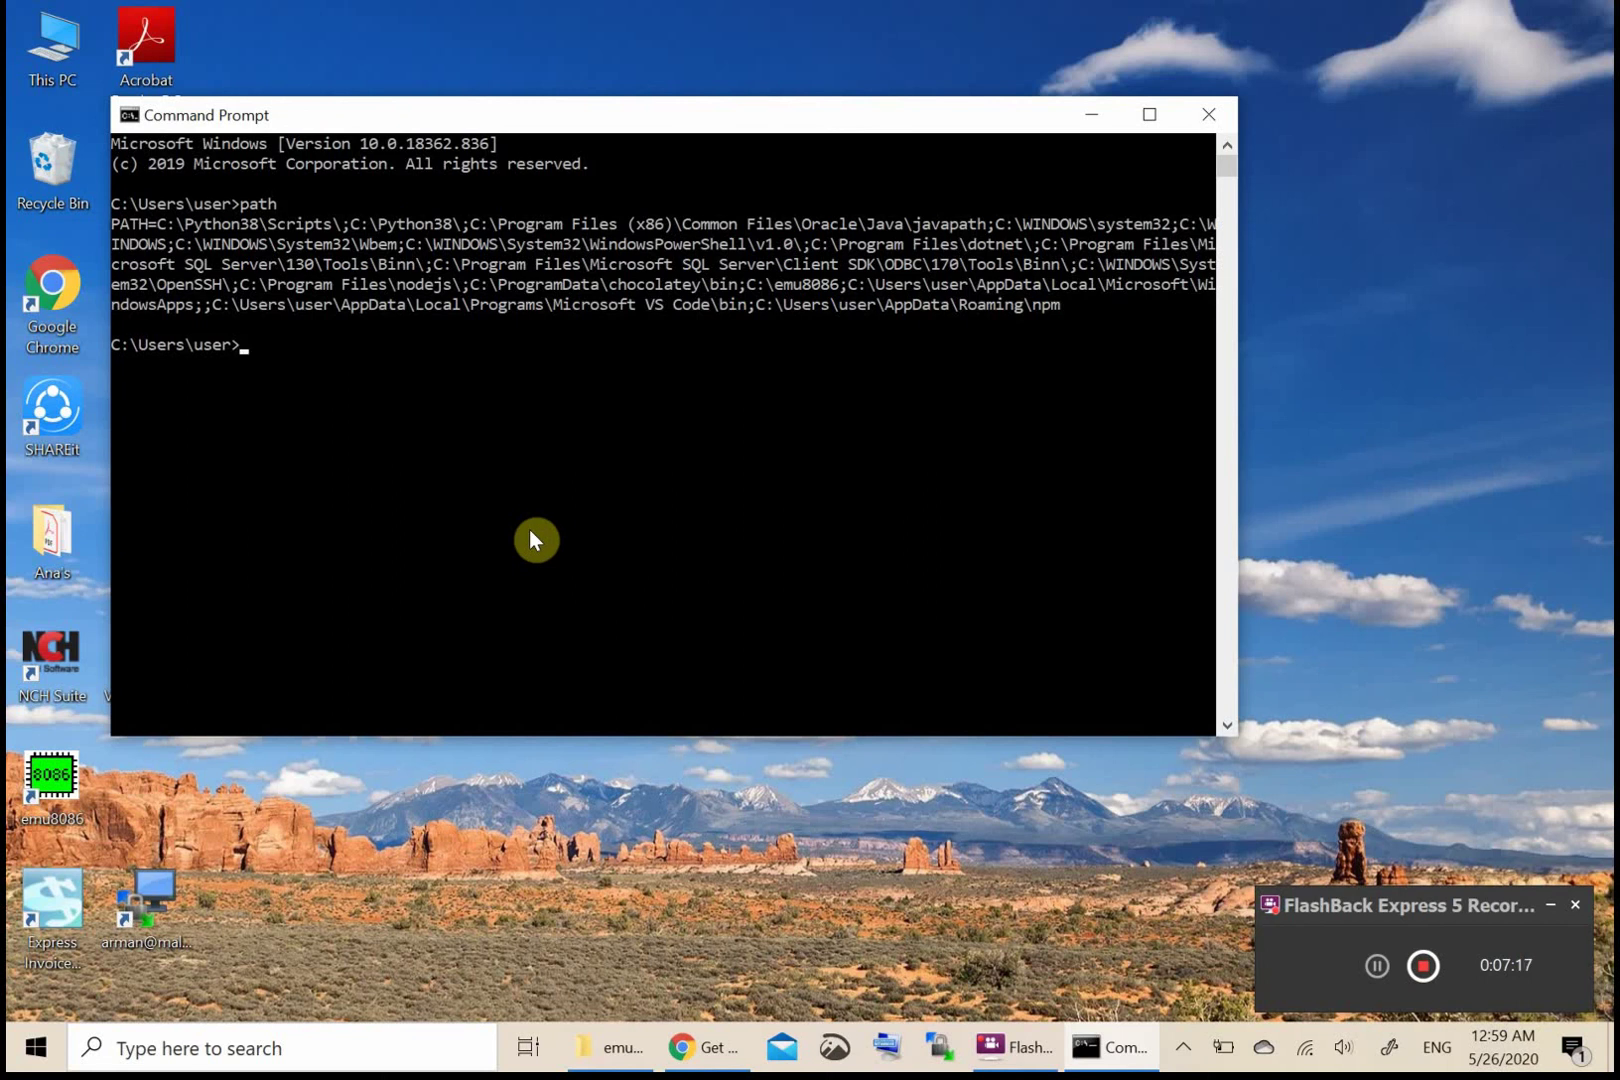
Check the program name in the emu8086 folder, return to Command Prompt and try to launch it with the command emu8068.
left_click(620, 1050)
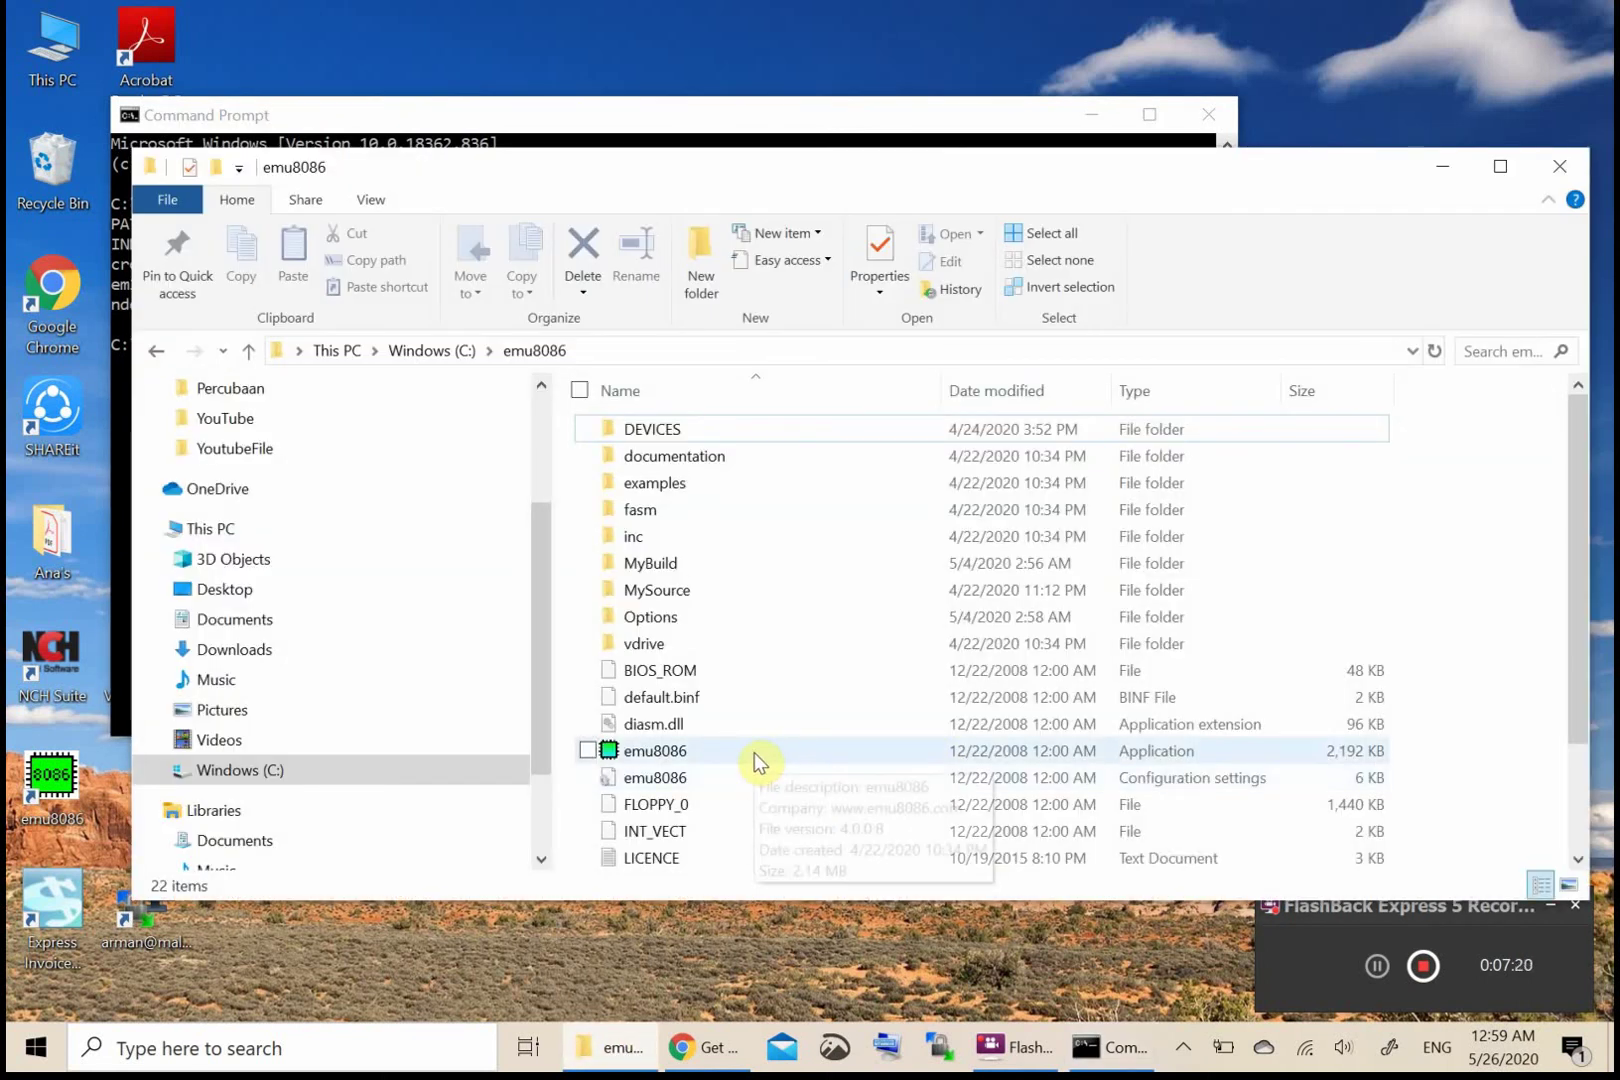
left_click(675, 115)
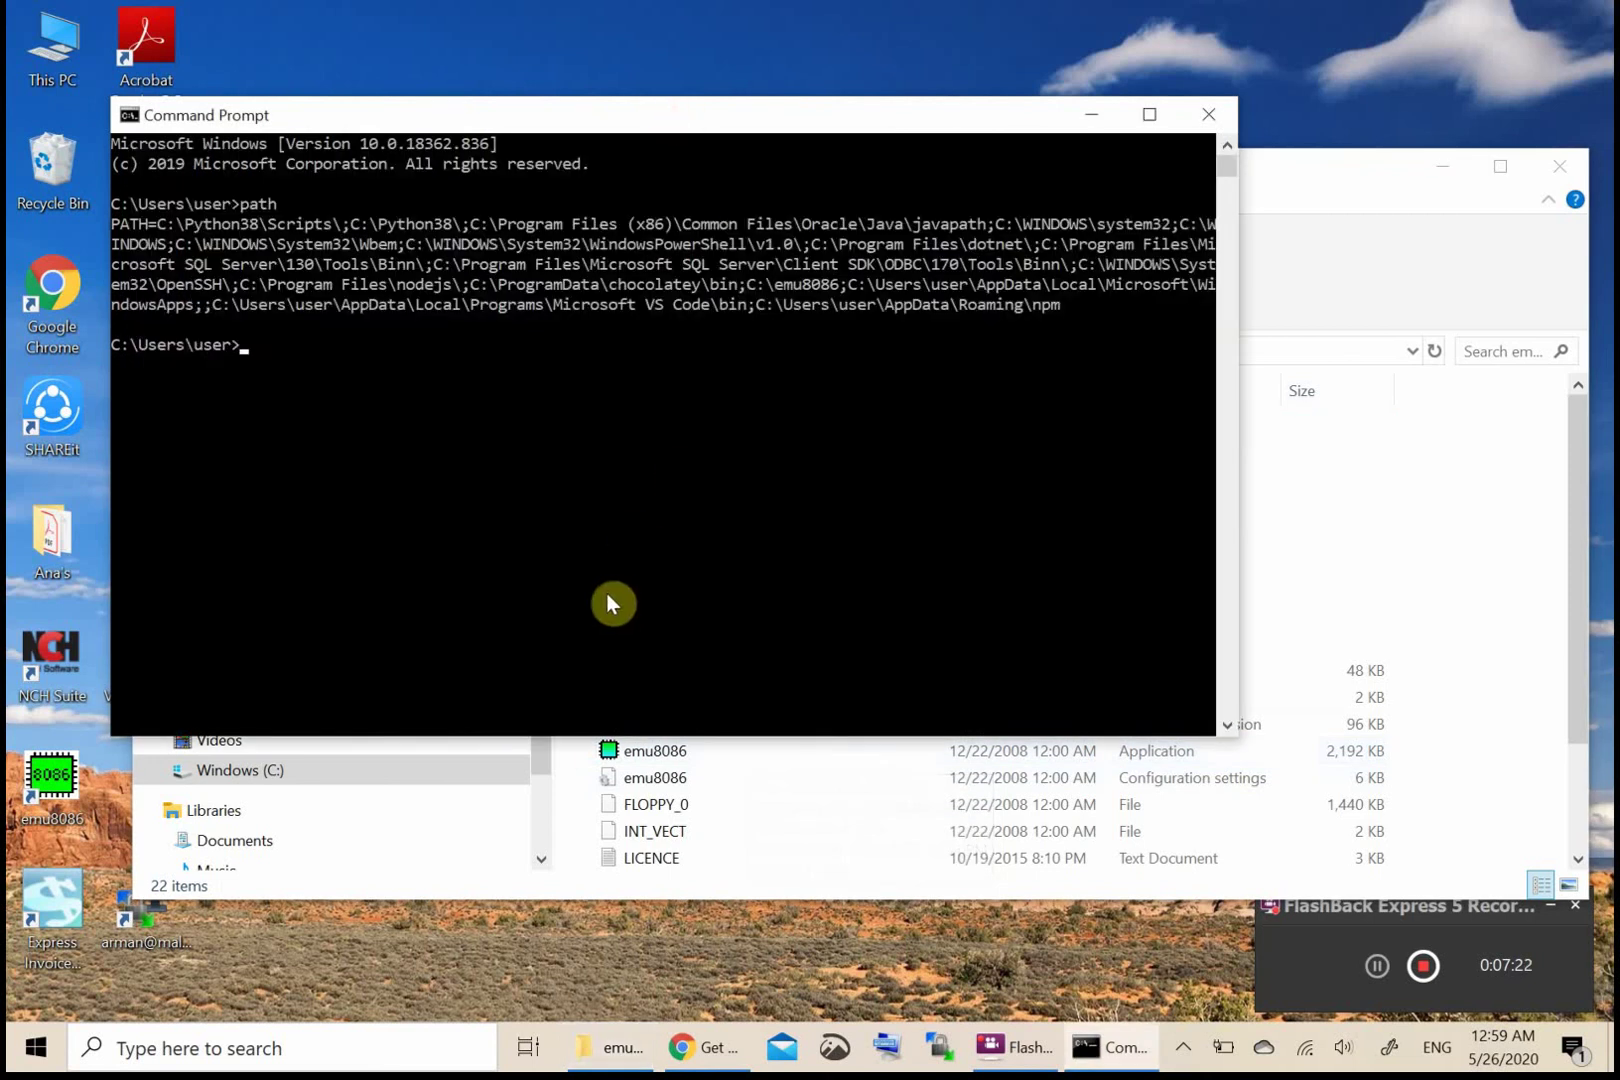
type("emu8068")
key("Return")
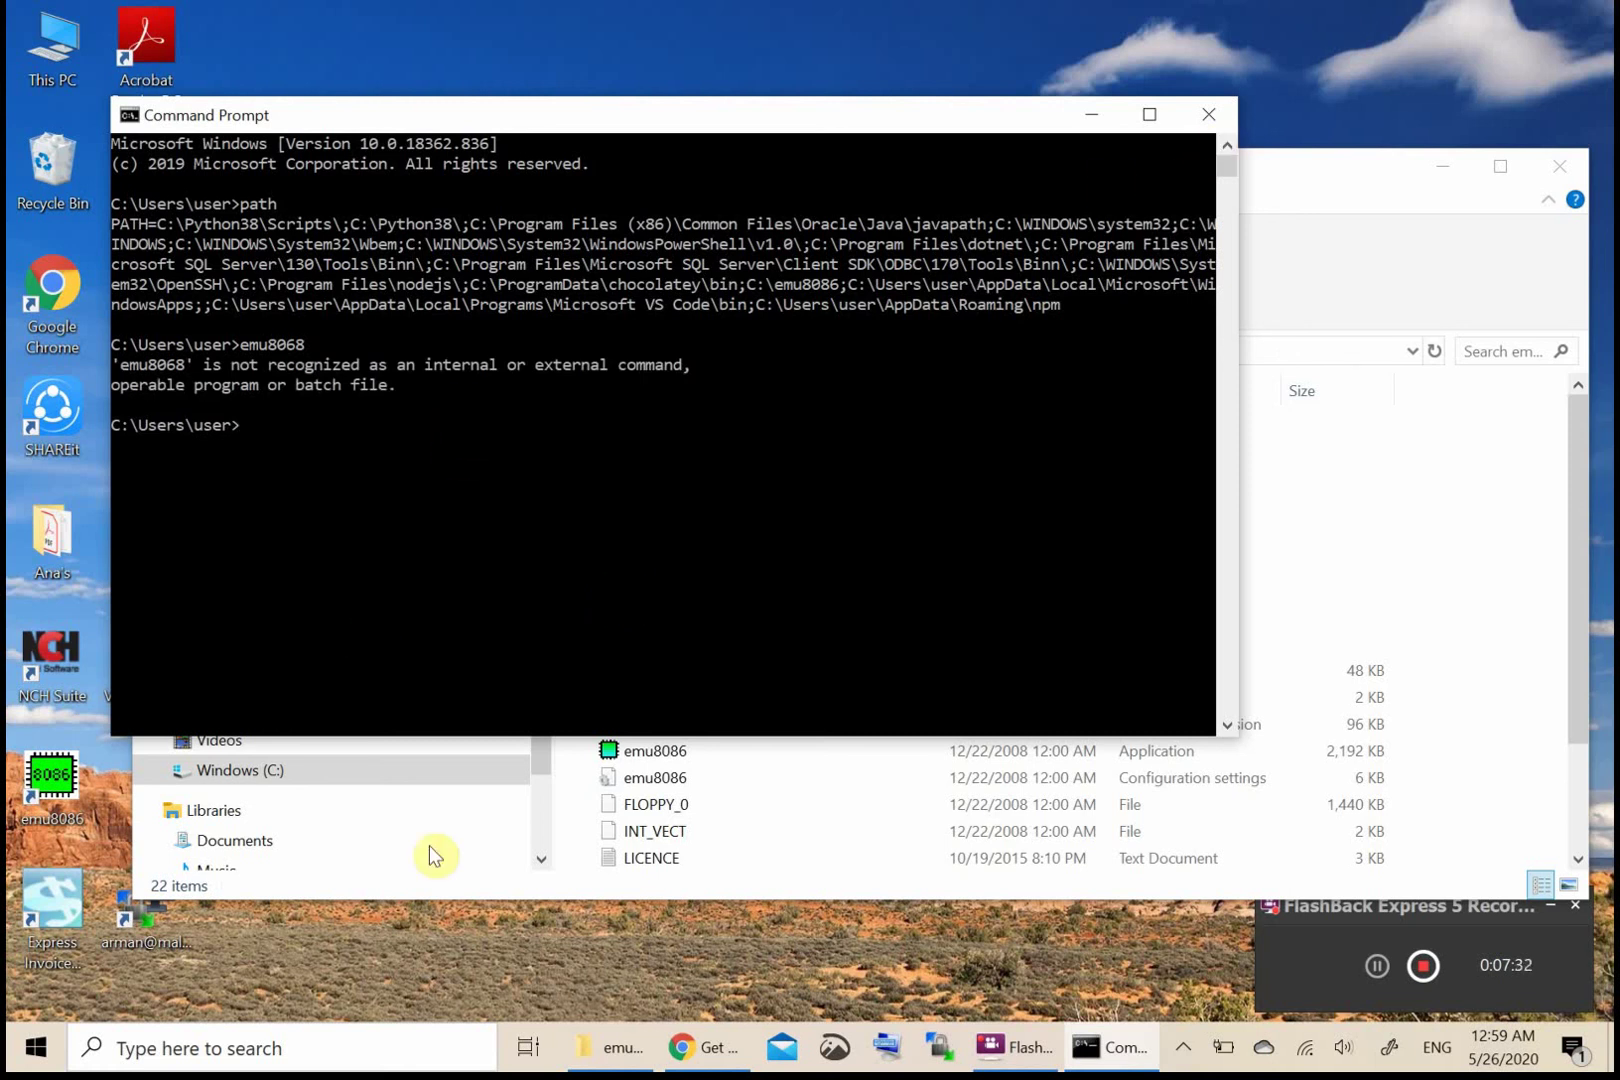
Minimize the Command Prompt and emu8086 folder windows and launch emu8086 from its desktop shortcut.
left_click(489, 956)
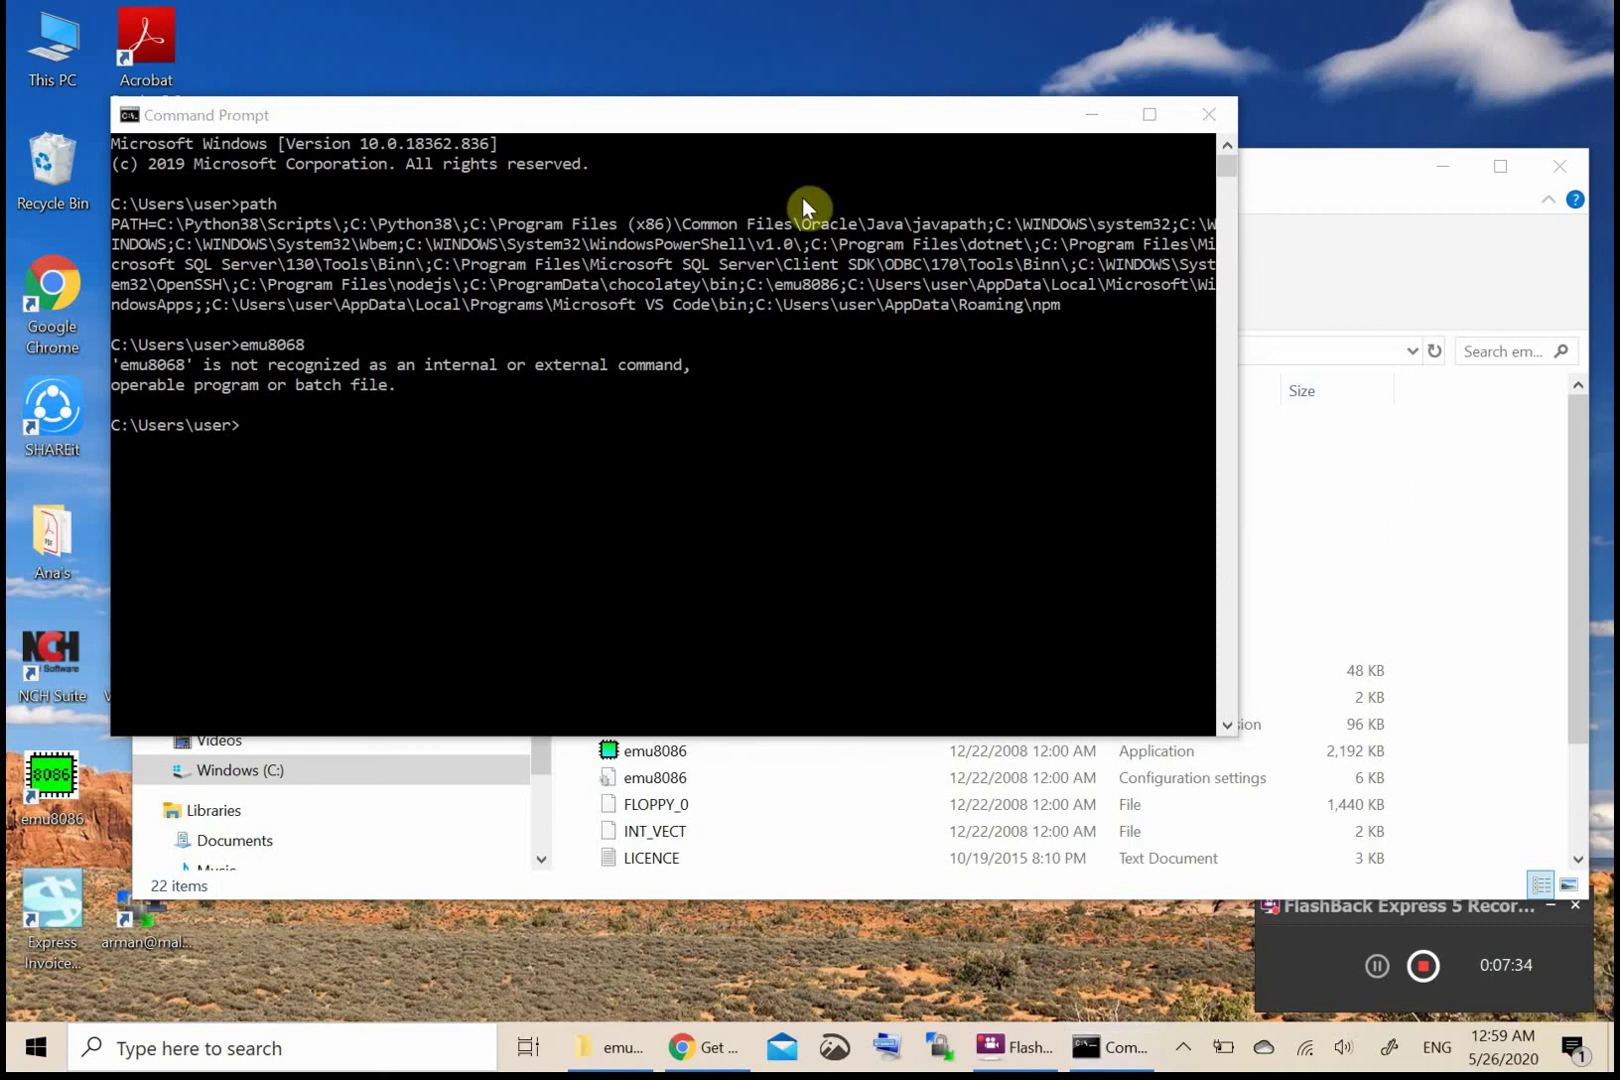
left_click(1092, 122)
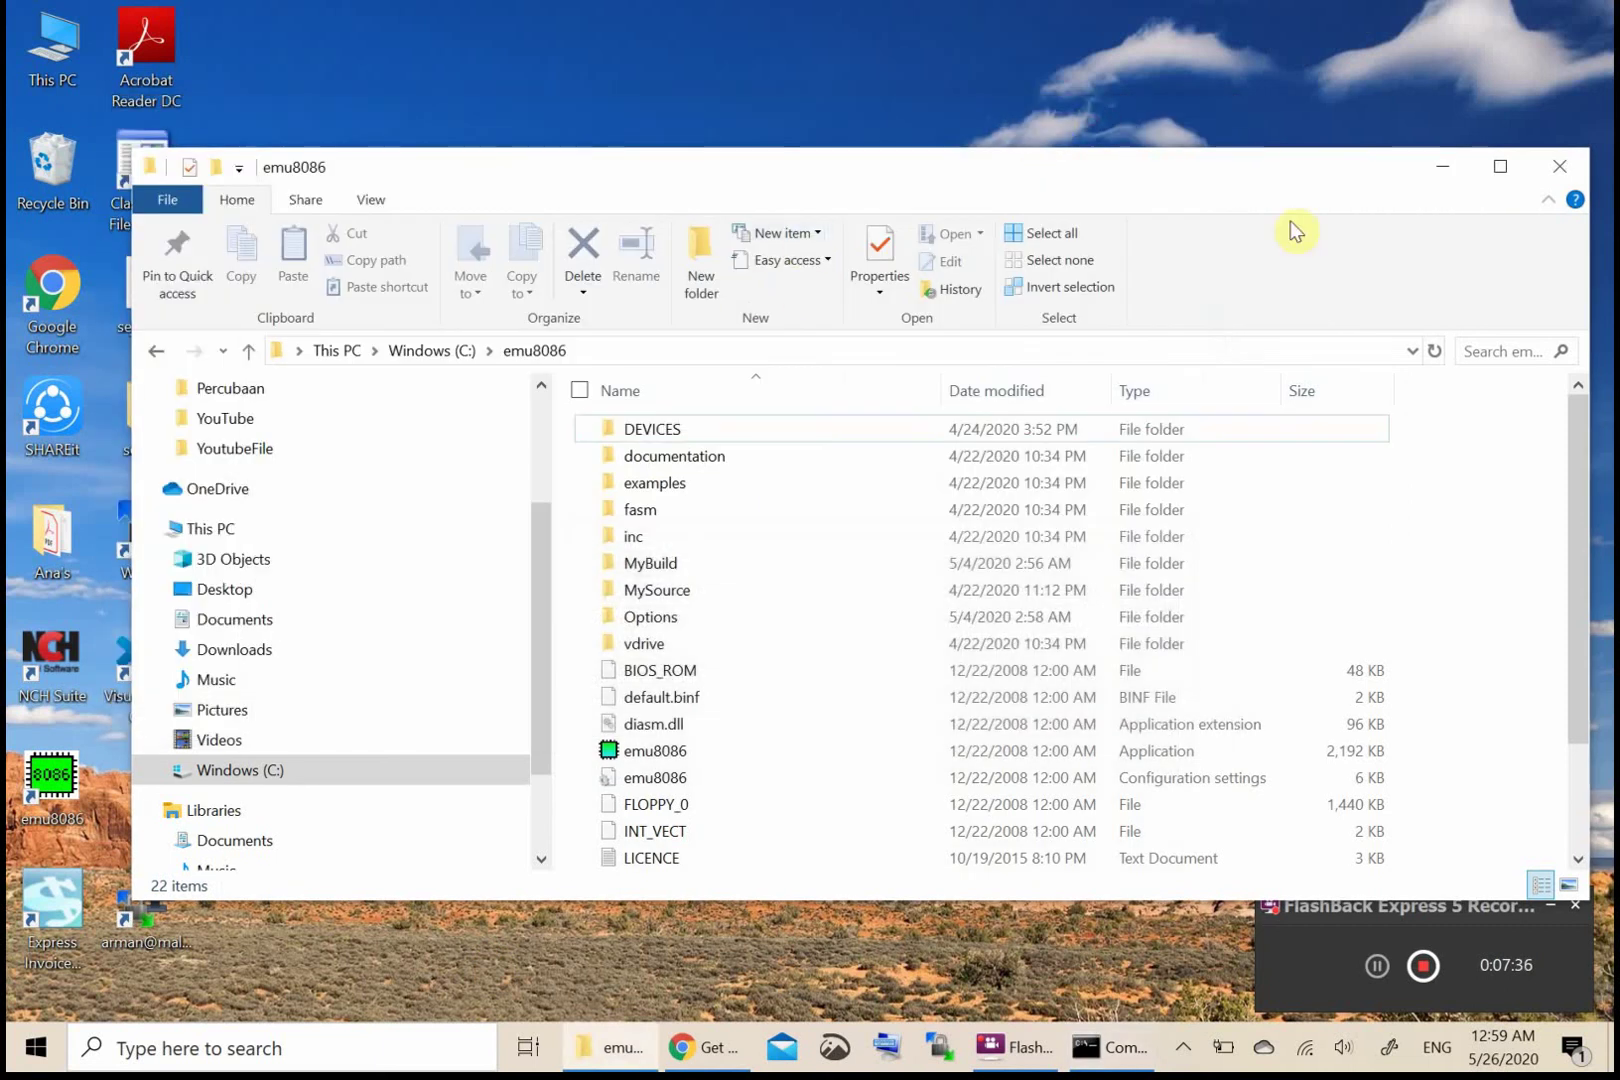
left_click(1440, 185)
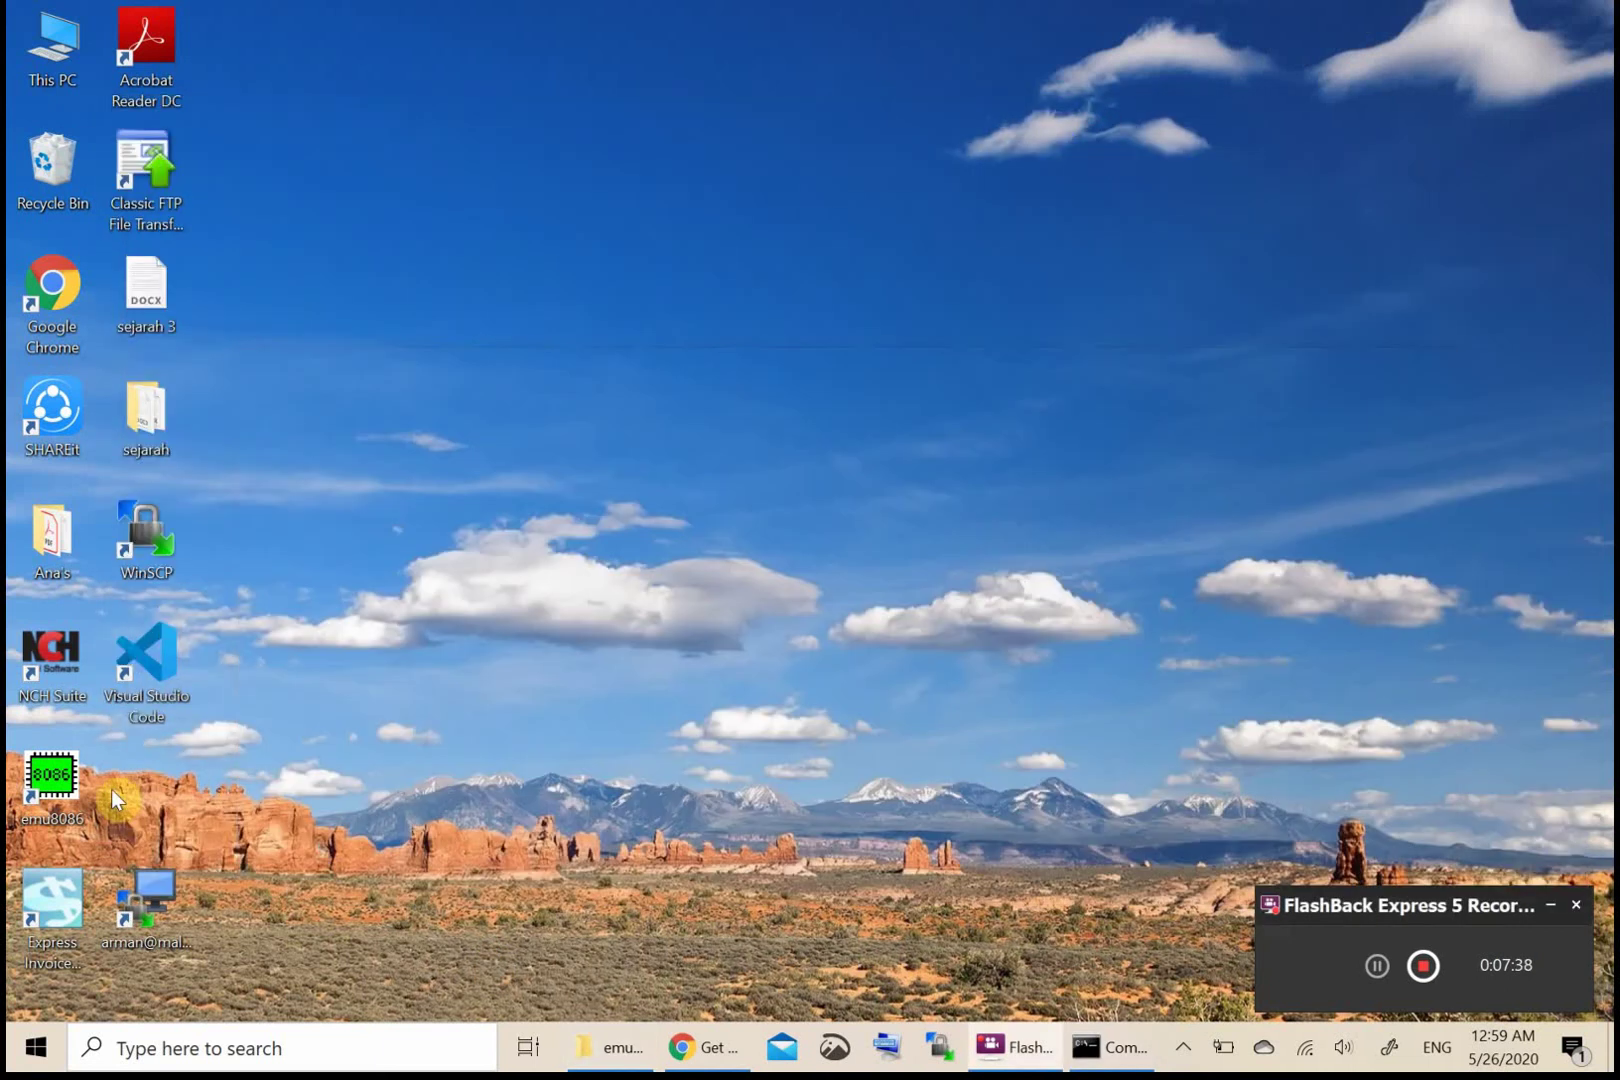
double_click(55, 782)
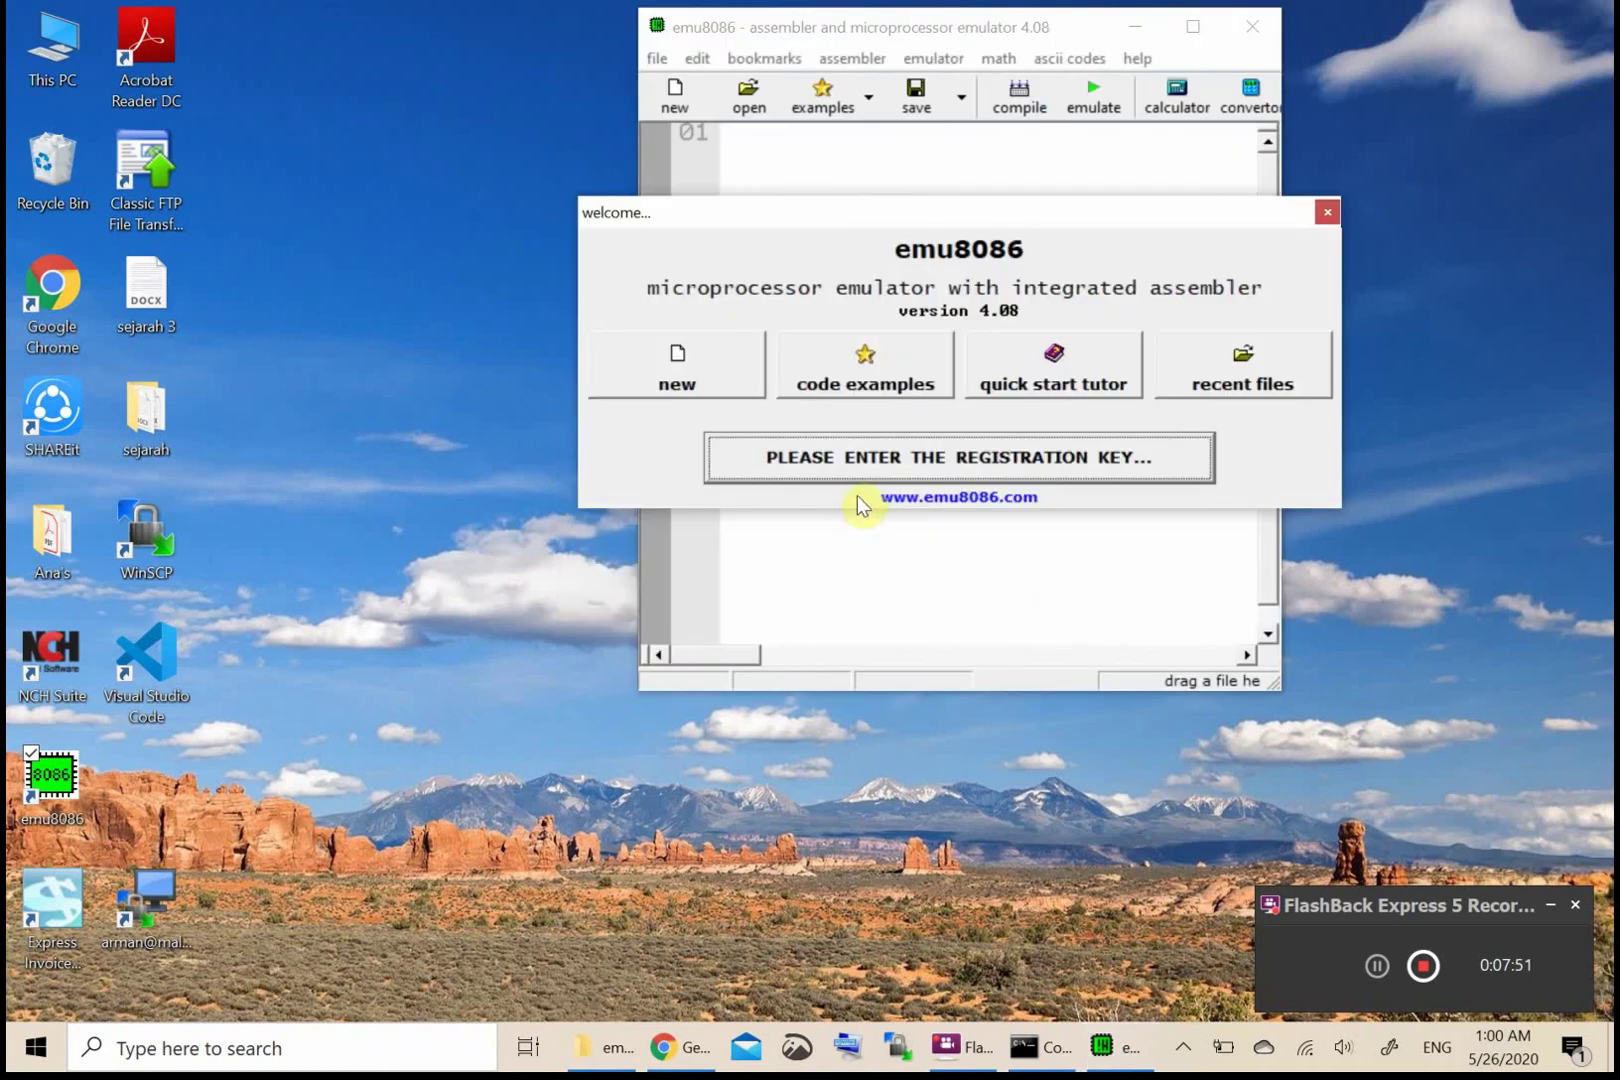
Create a new source file from the code template in emu8086 and exit the emulator.
left_click(699, 377)
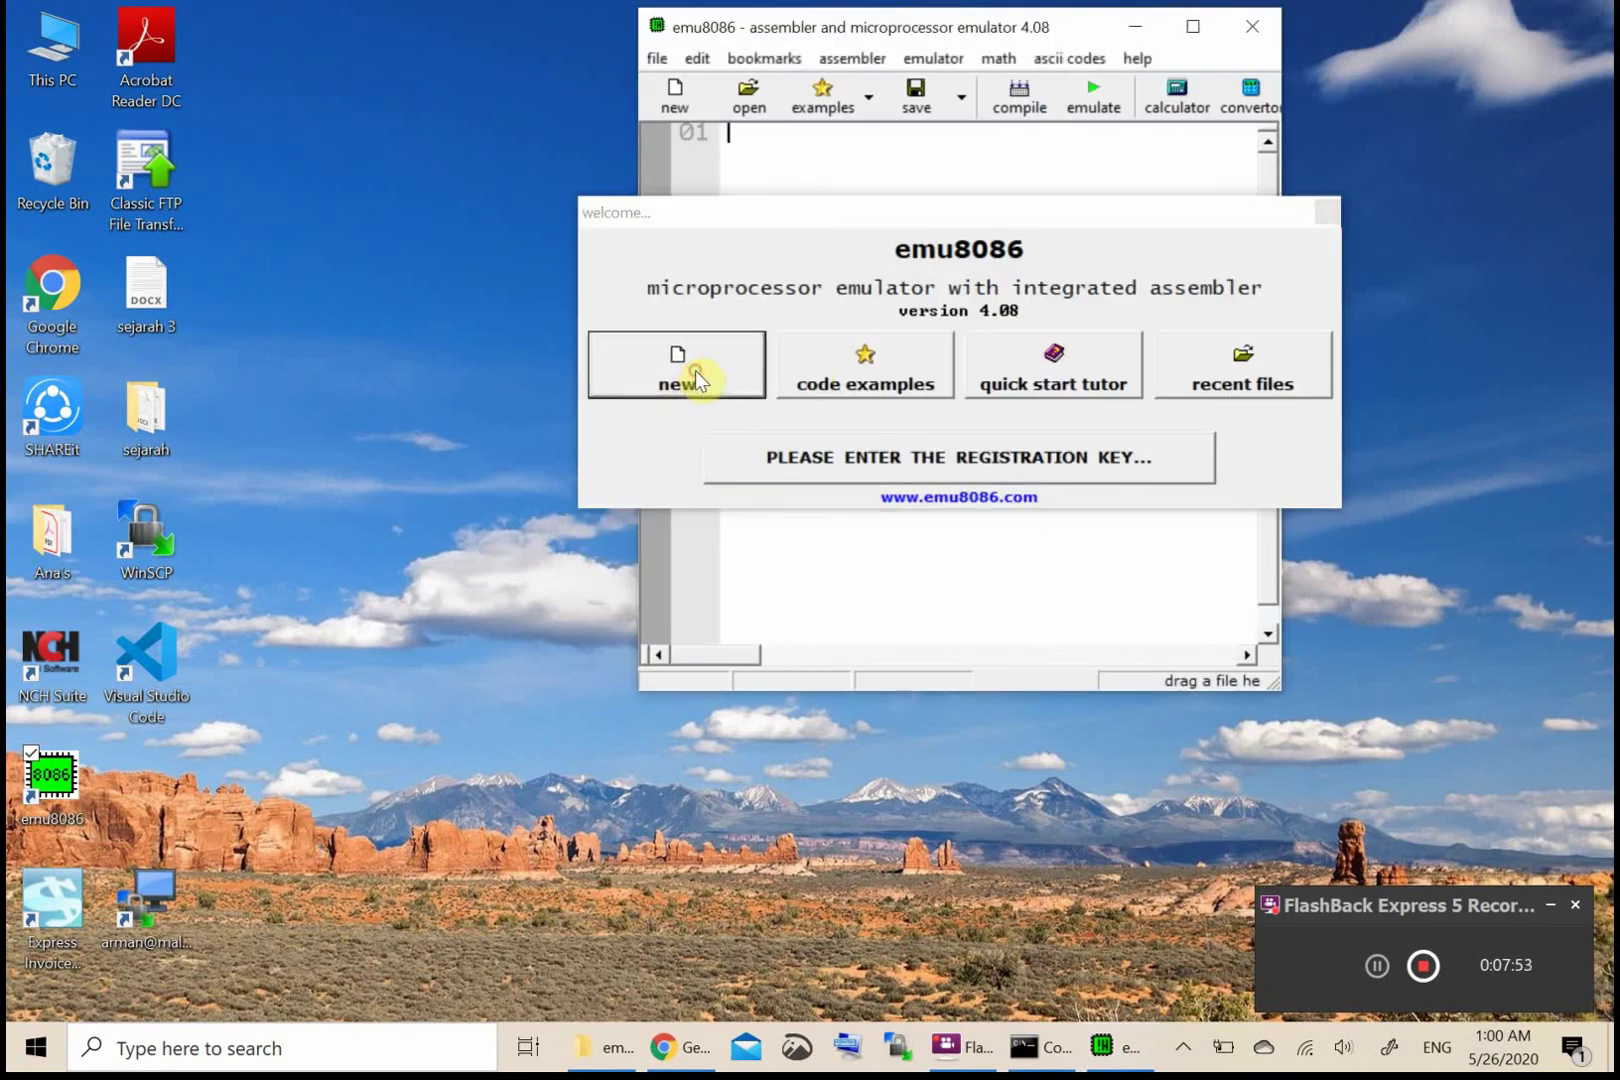
left_click(901, 511)
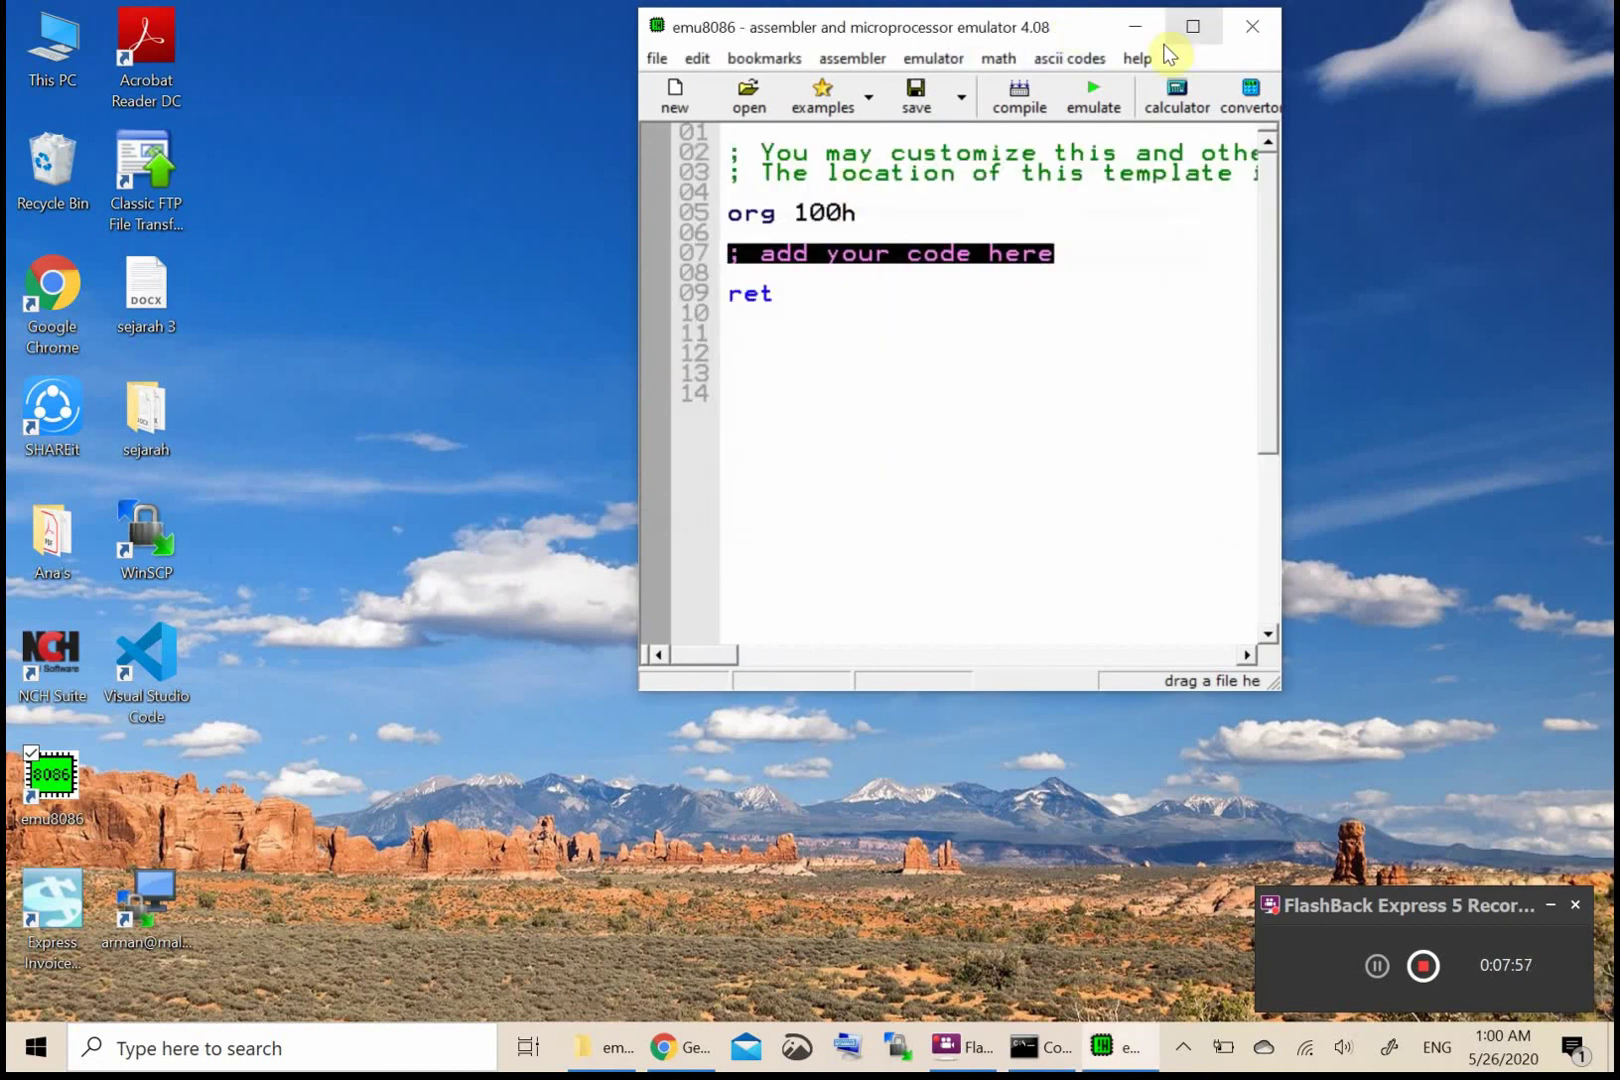
left_click(657, 60)
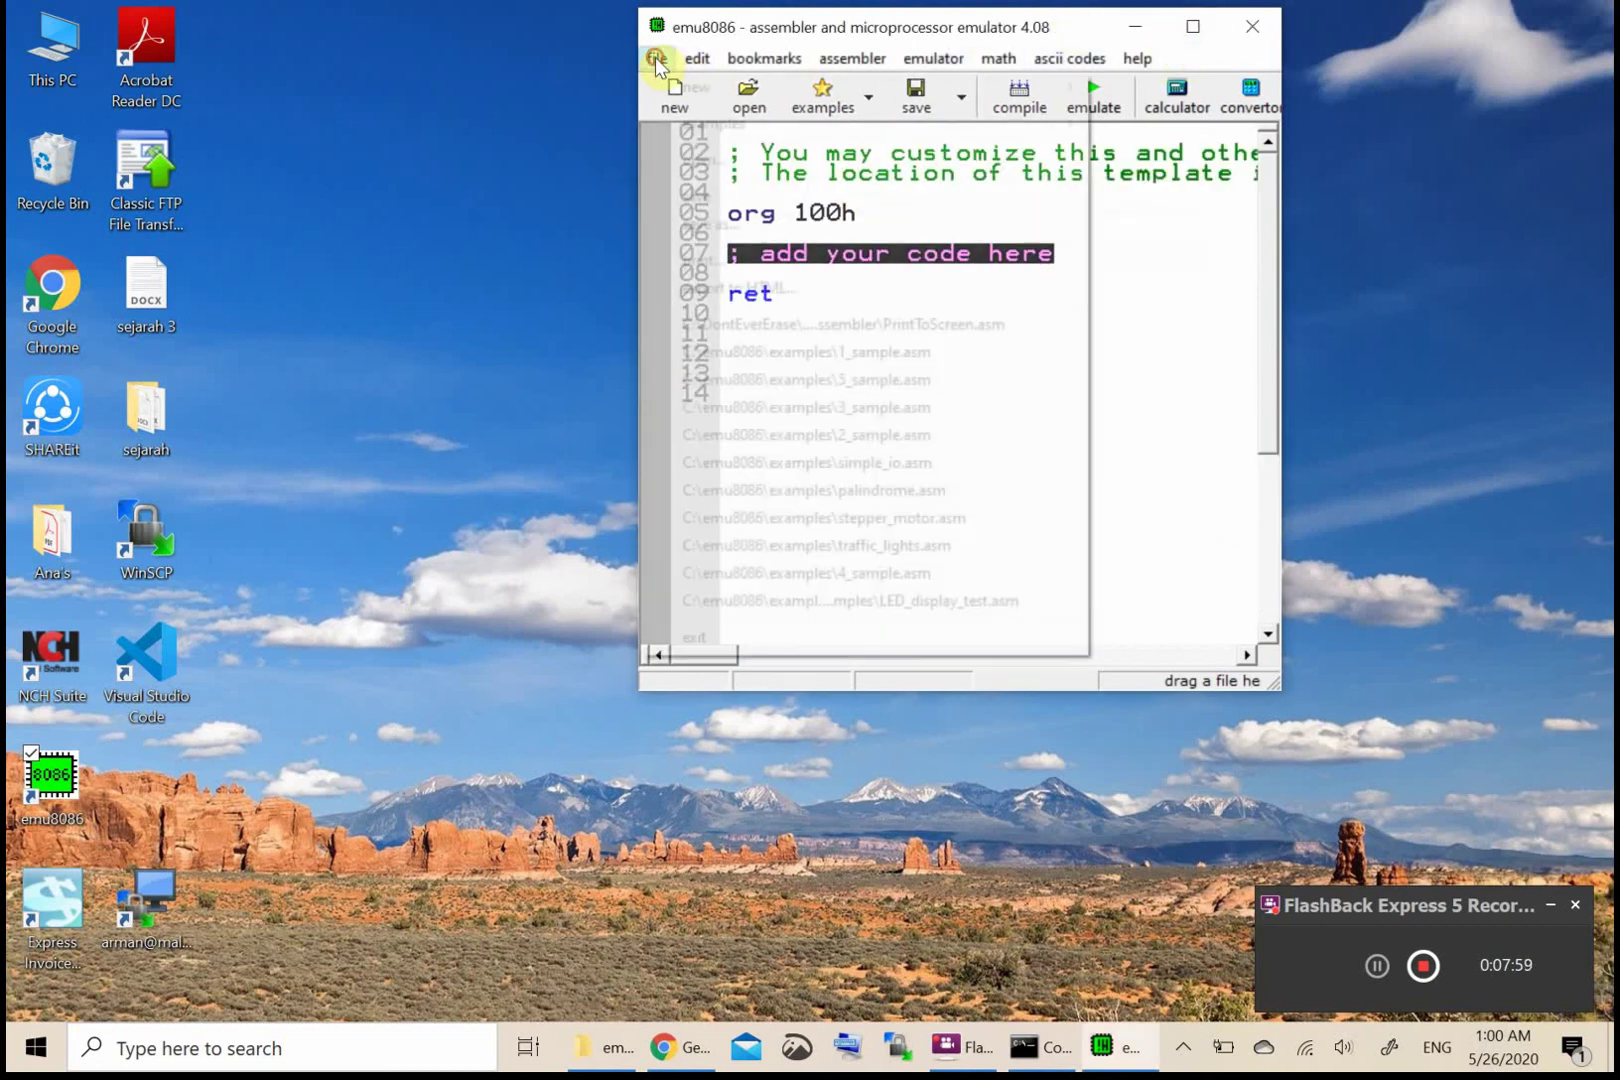
left_click(700, 637)
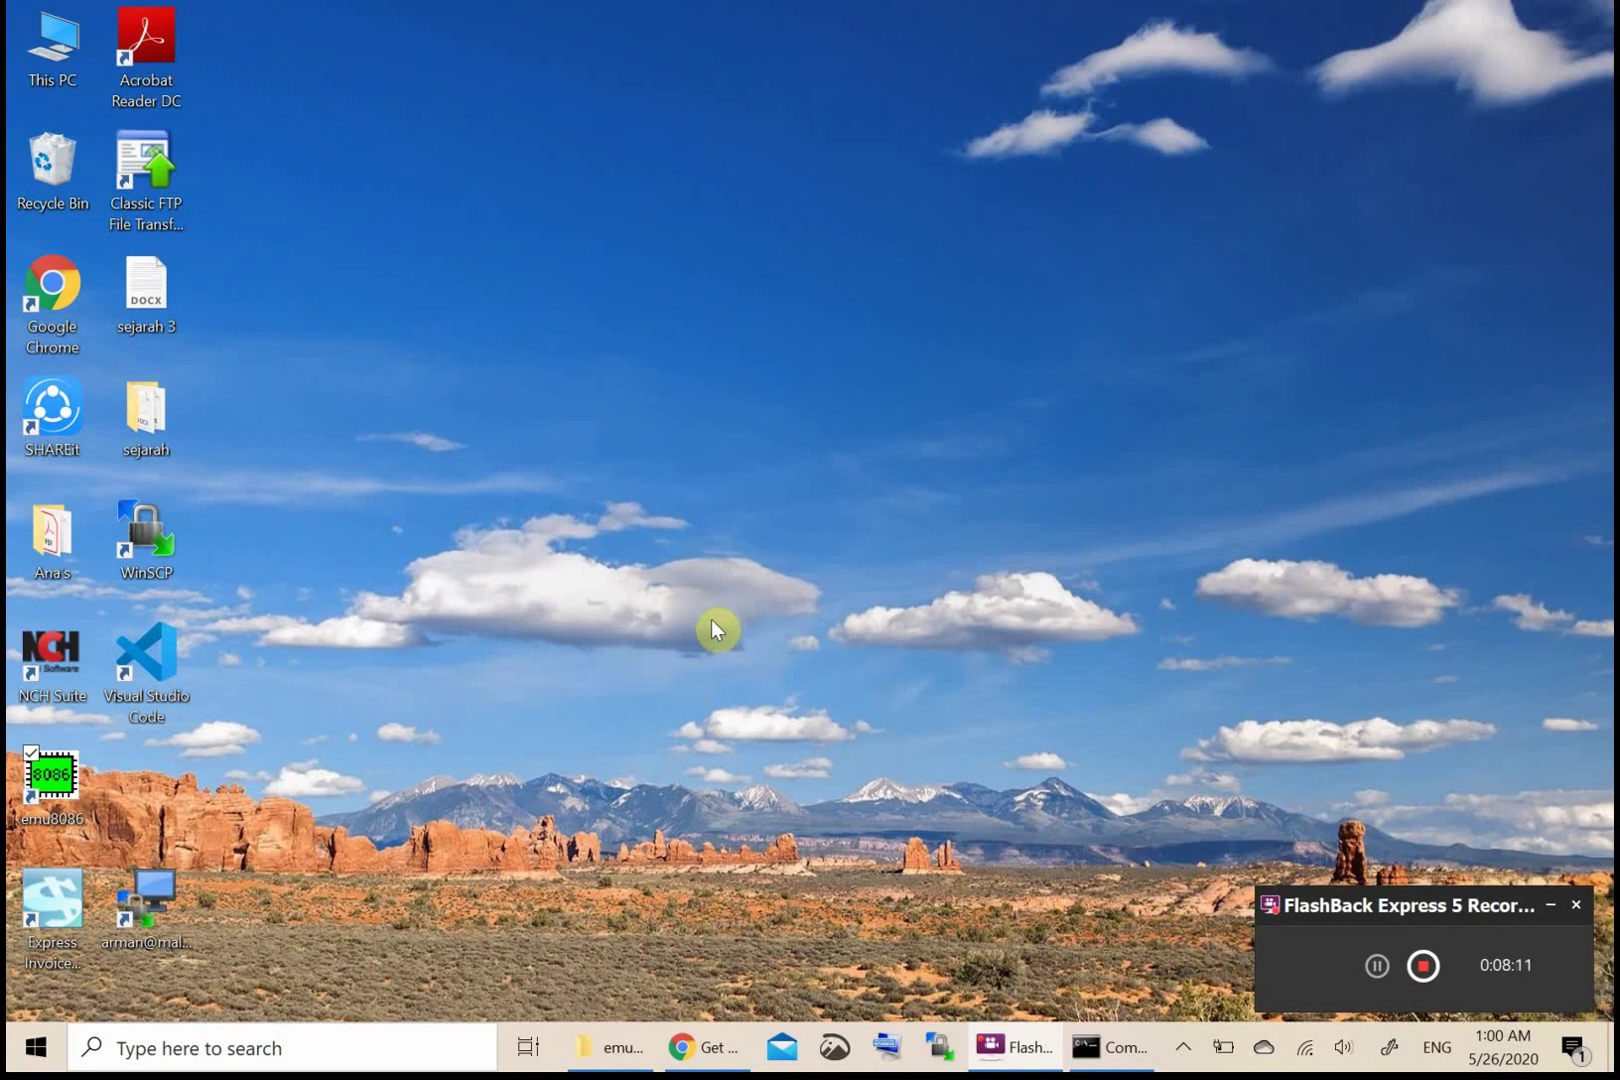
View the Get Windows 10 page in Chrome, return to Command Prompt and end its session with exit.
mouse_move(1118, 1055)
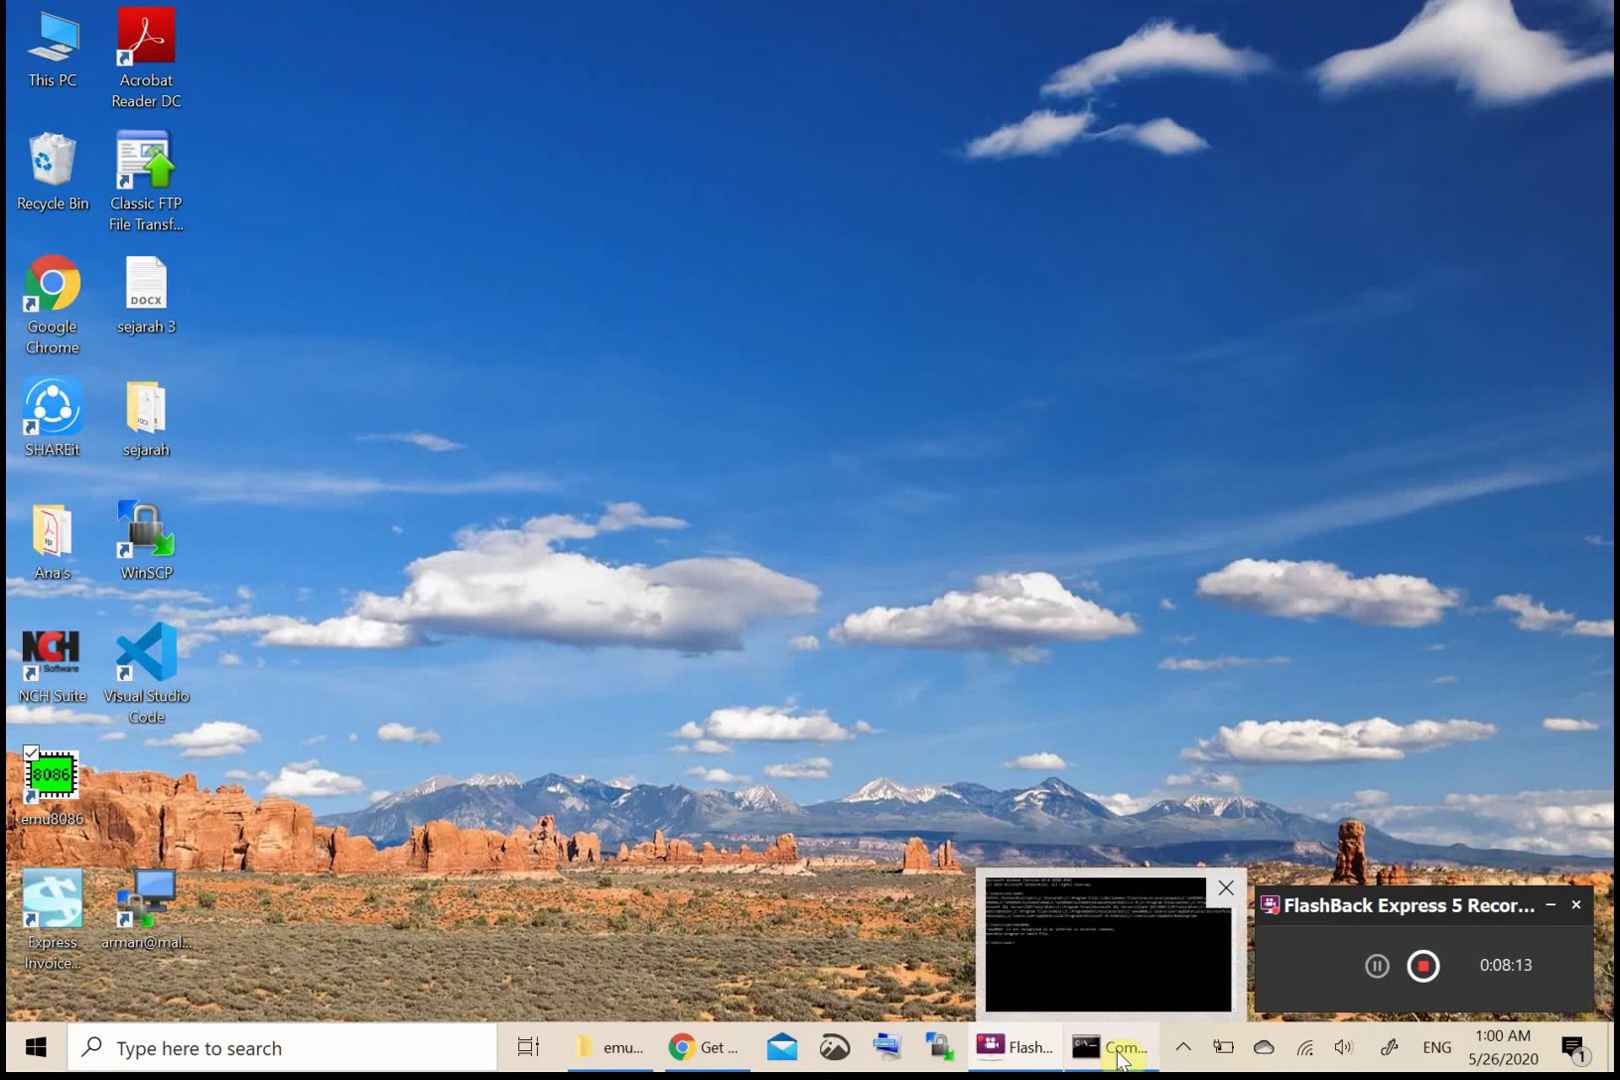
left_click(712, 1060)
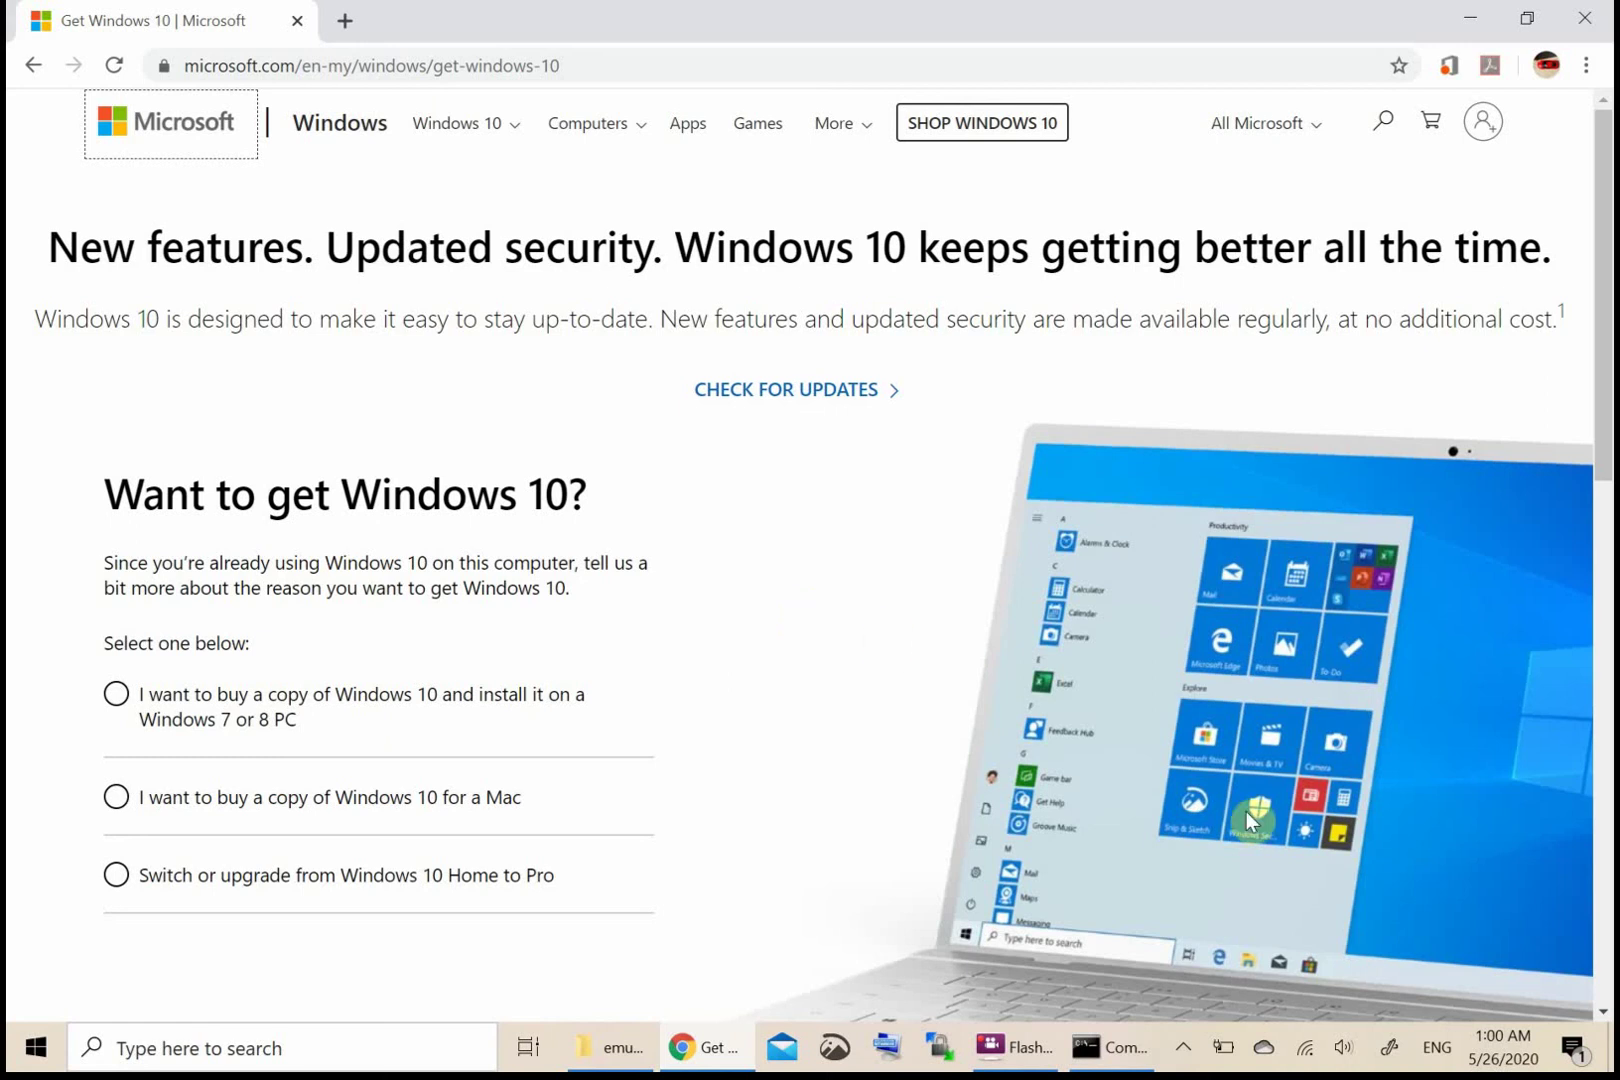
left_click(1112, 1047)
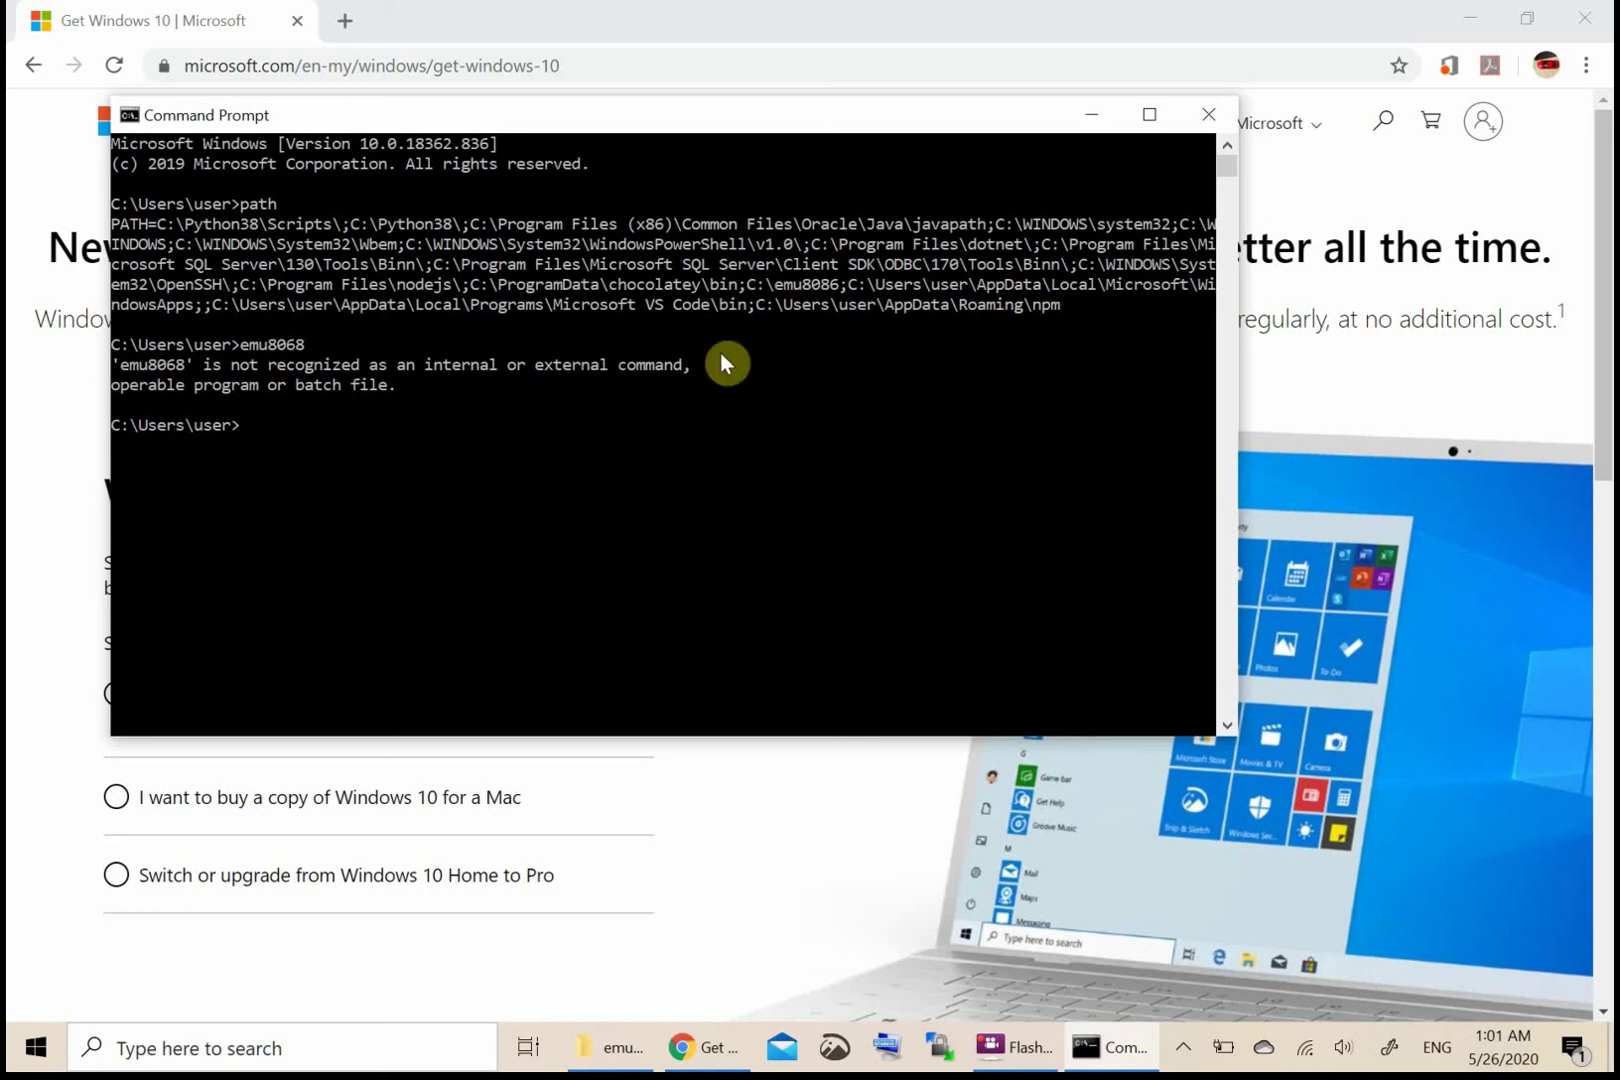
left_click_drag(788, 128, 888, 118)
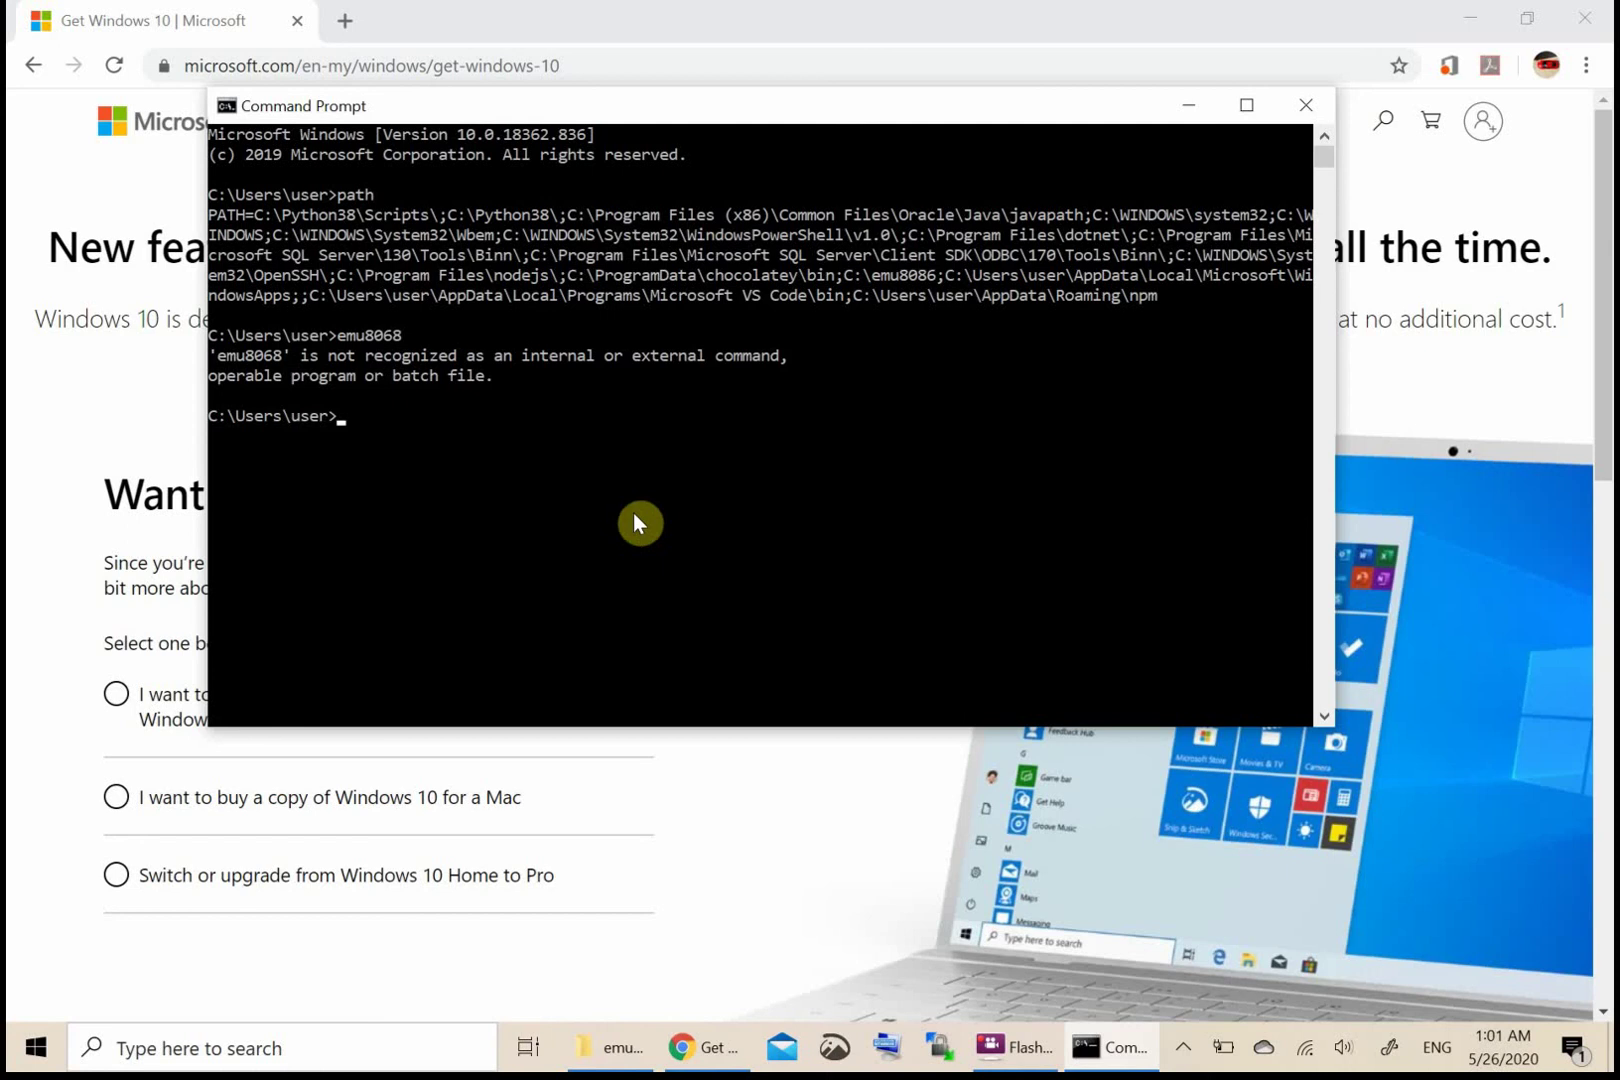
type("exit")
key("Return")
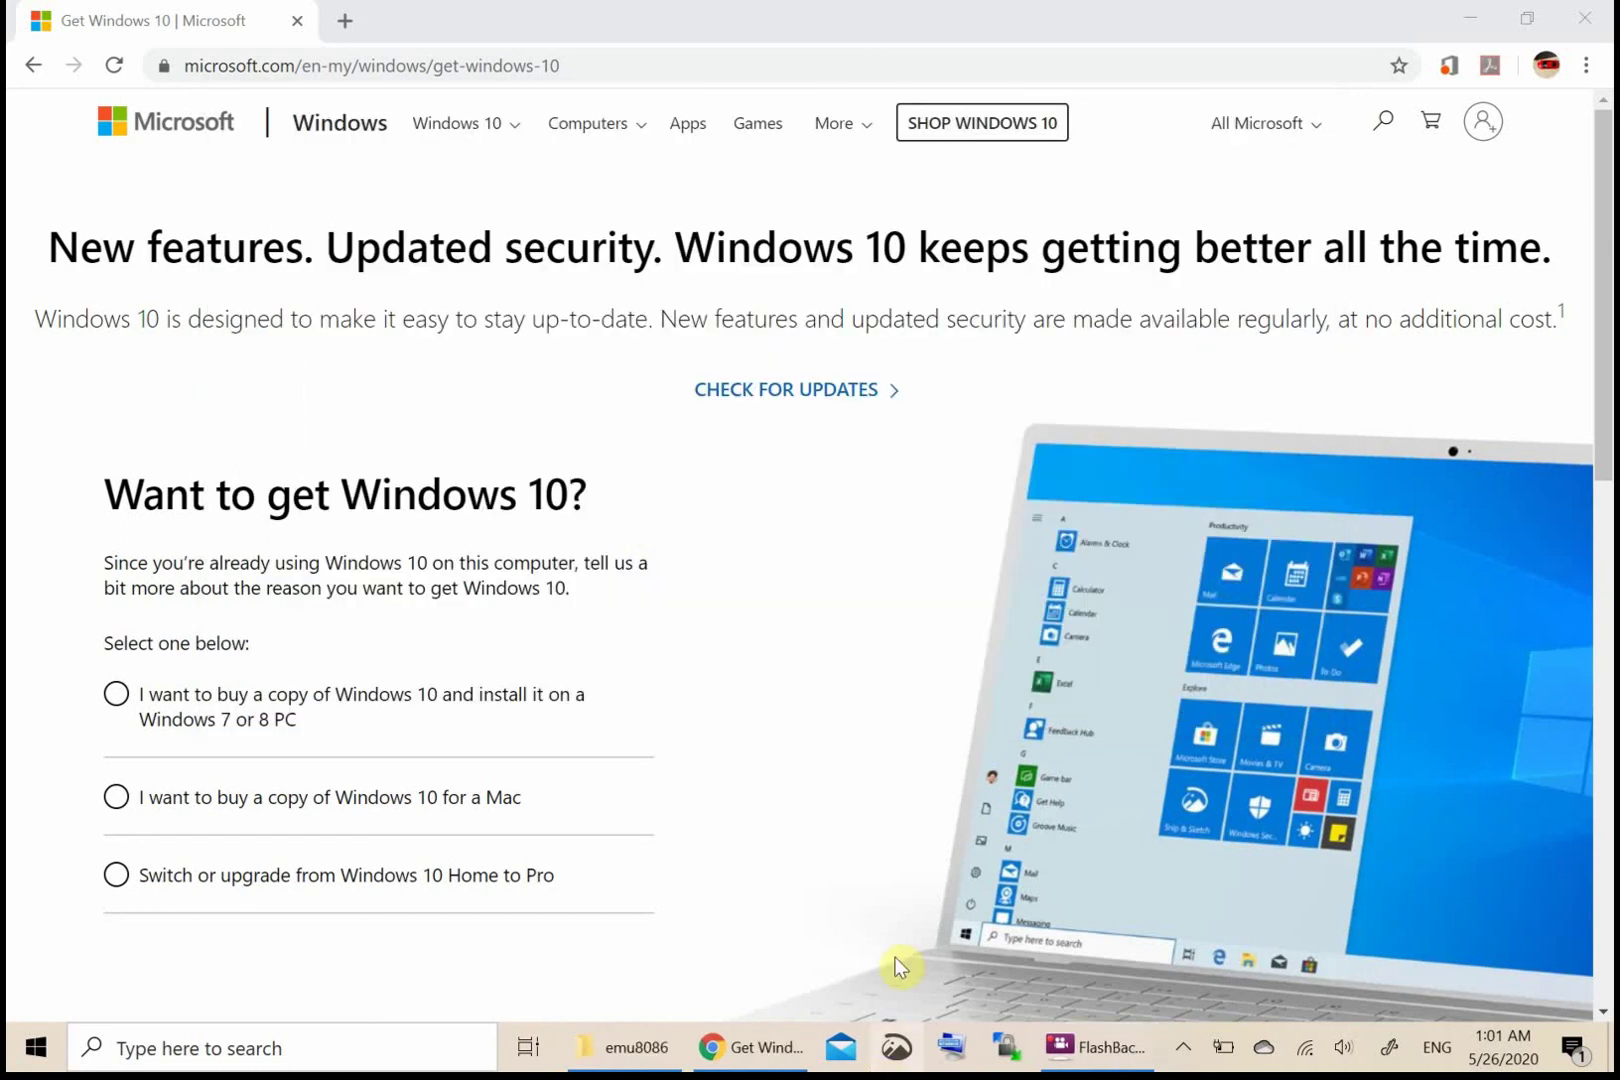
left_click(1097, 1047)
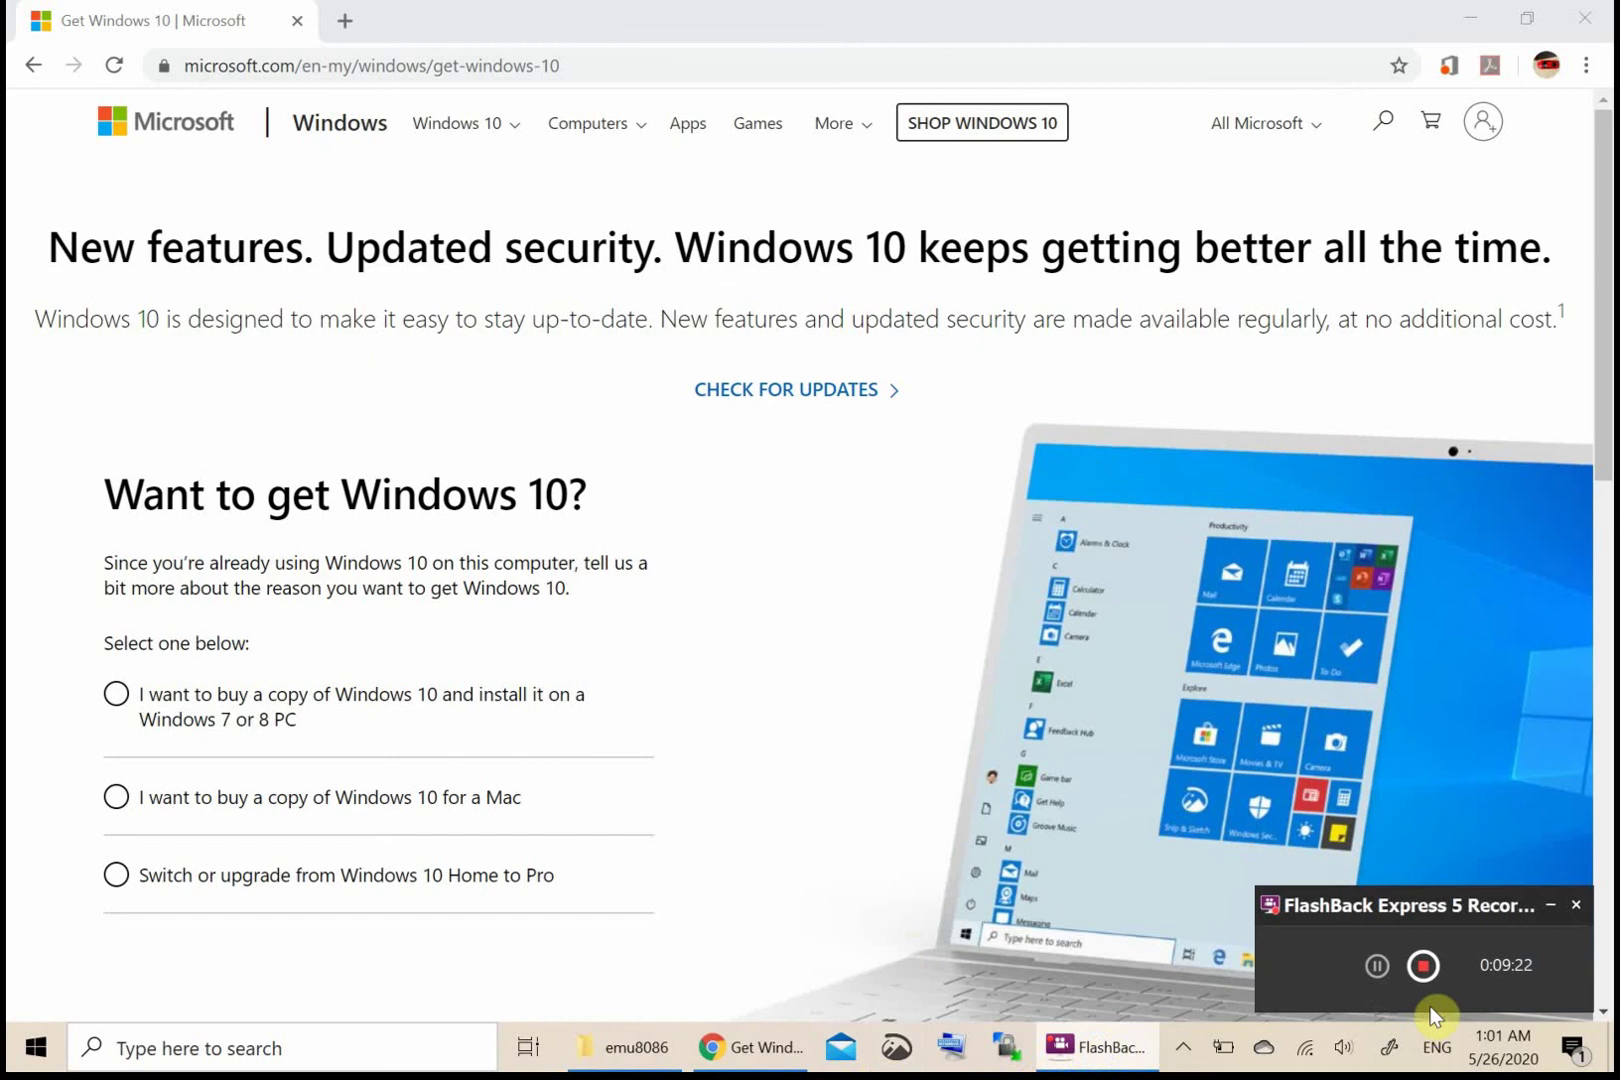